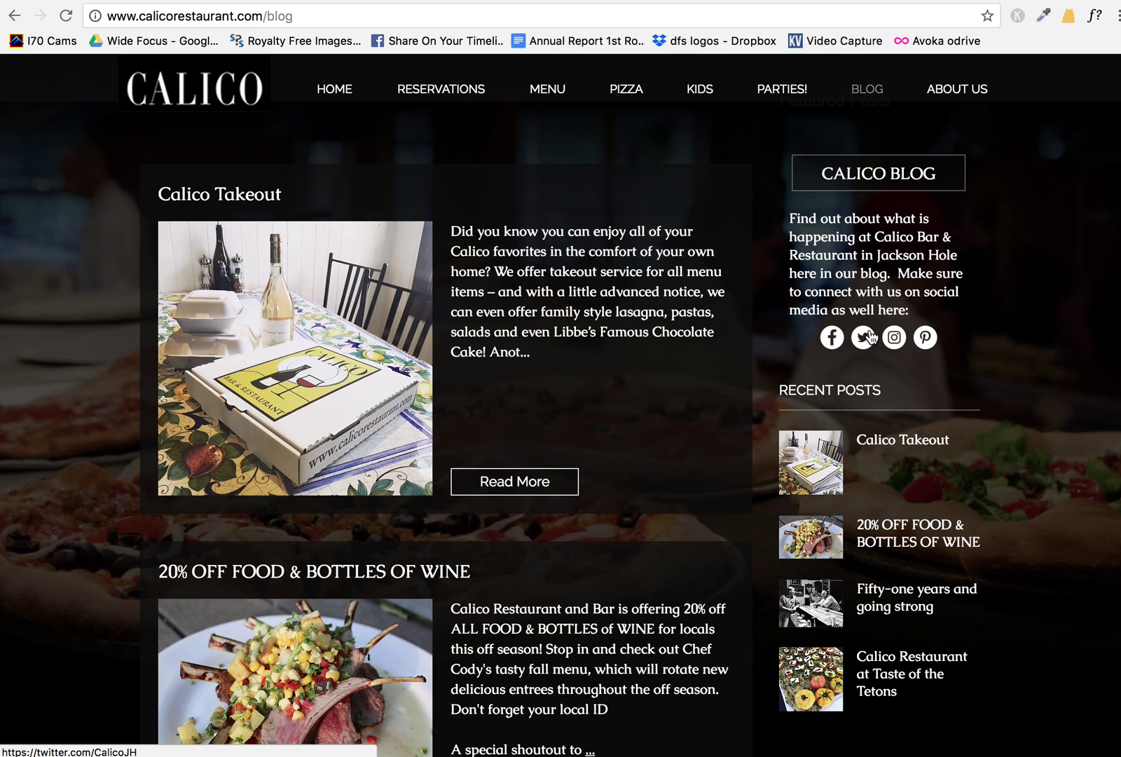
# Step: Visit the restaurant's Facebook page, then open the full Calico Takeout post down to its share buttons
pyautogui.click(827, 339)
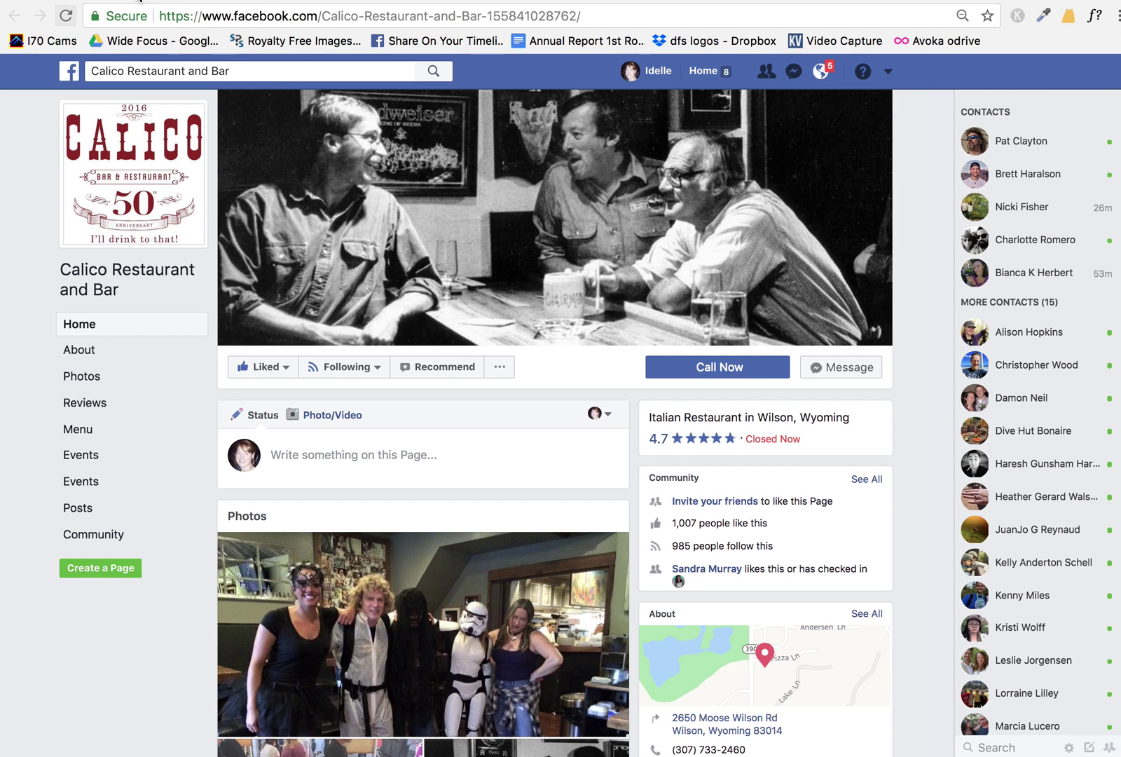
pyautogui.click(160, 2)
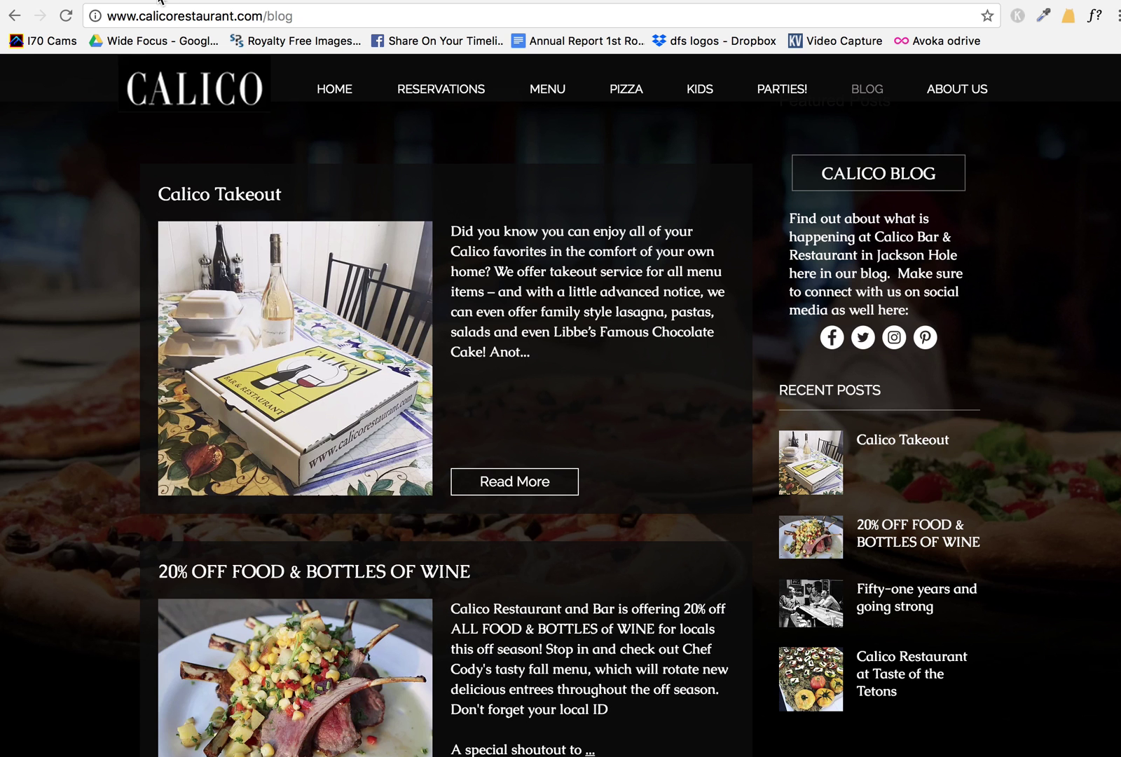
pyautogui.click(513, 482)
pyautogui.scroll(-2, 503, 481)
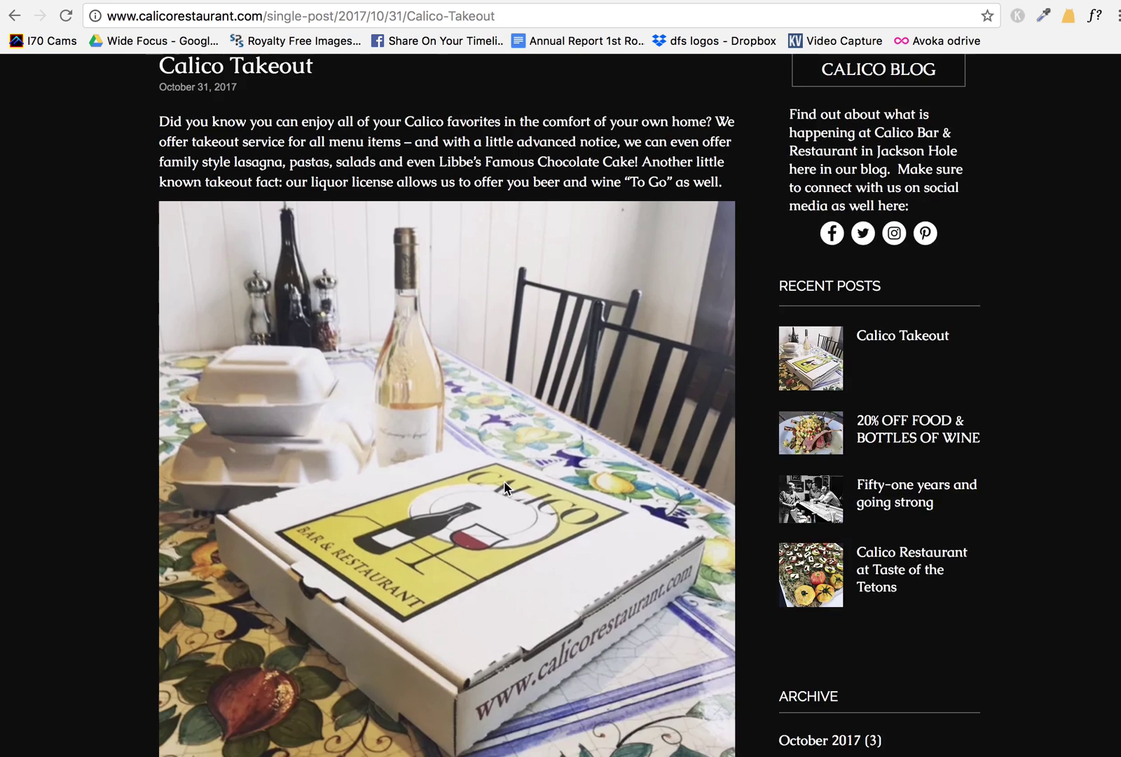
pyautogui.scroll(-4, 504, 481)
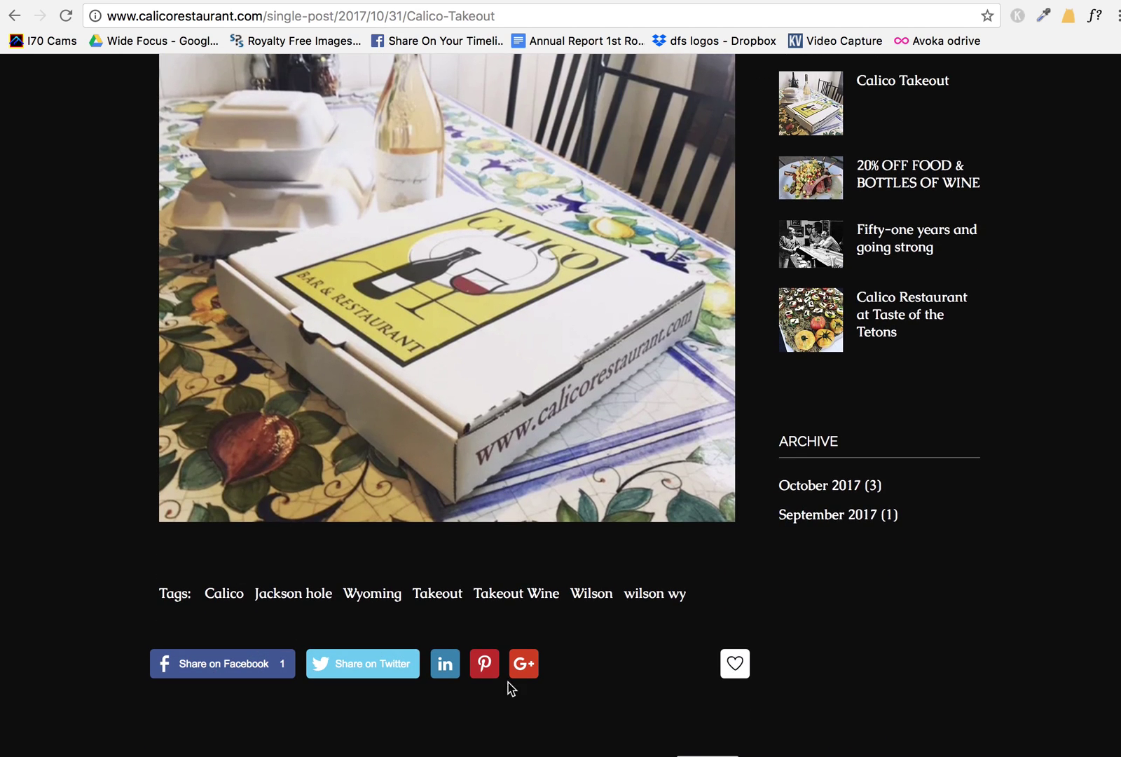
pyautogui.scroll(-1, 503, 663)
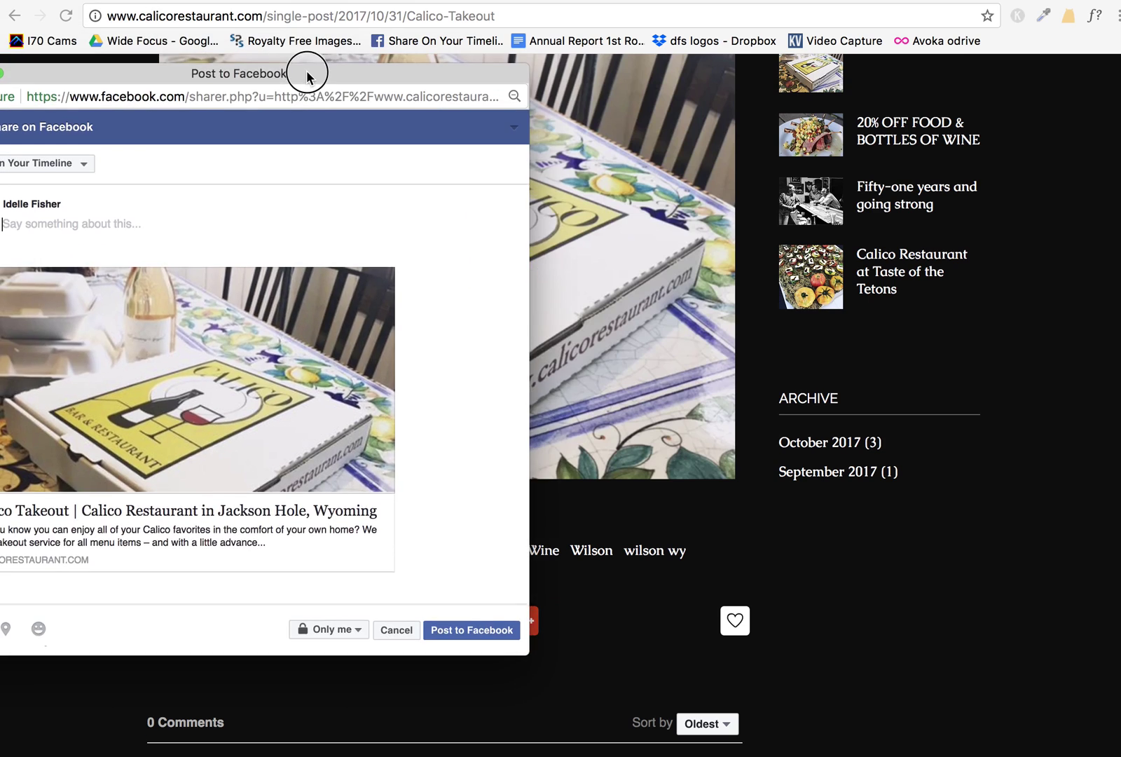
# Step: Set the Facebook share of Calico Takeout to post on the managed Pickle-Wix Web Design page, then cancel
pyautogui.moveTo(303, 70); pyautogui.dragTo(372, 64)
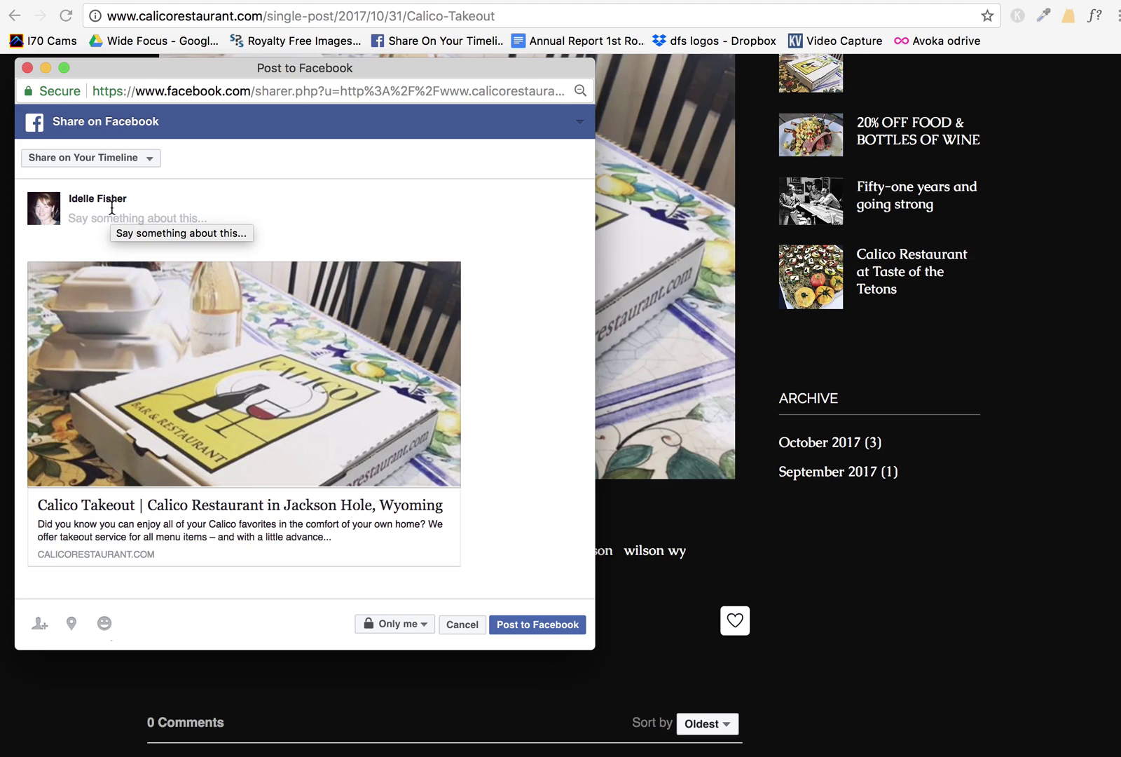
pyautogui.click(105, 161)
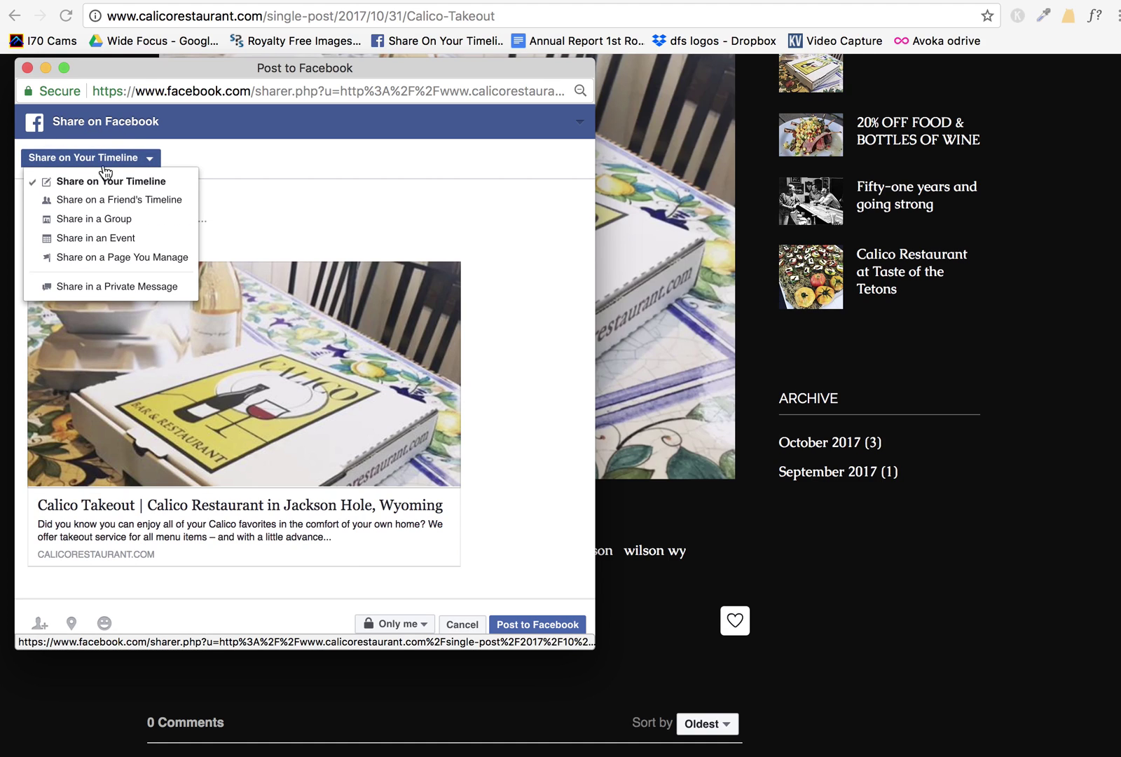
pyautogui.click(111, 258)
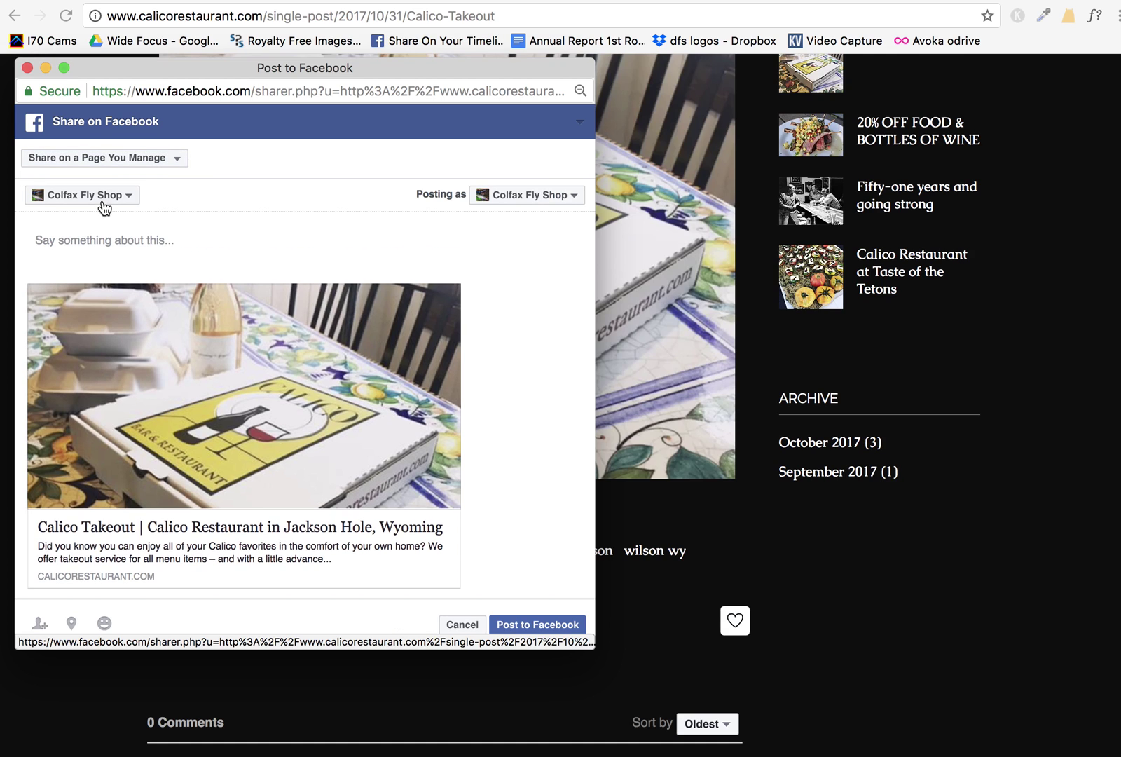
pyautogui.click(104, 199)
pyautogui.click(109, 319)
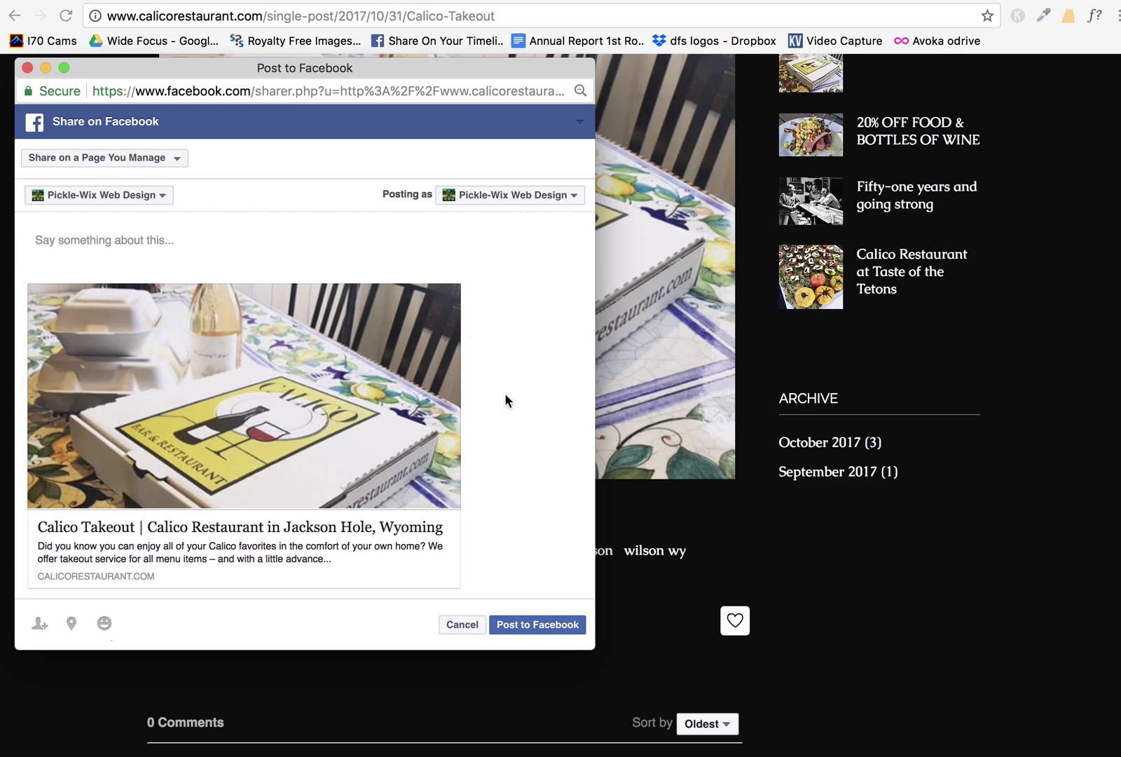
pyautogui.click(464, 625)
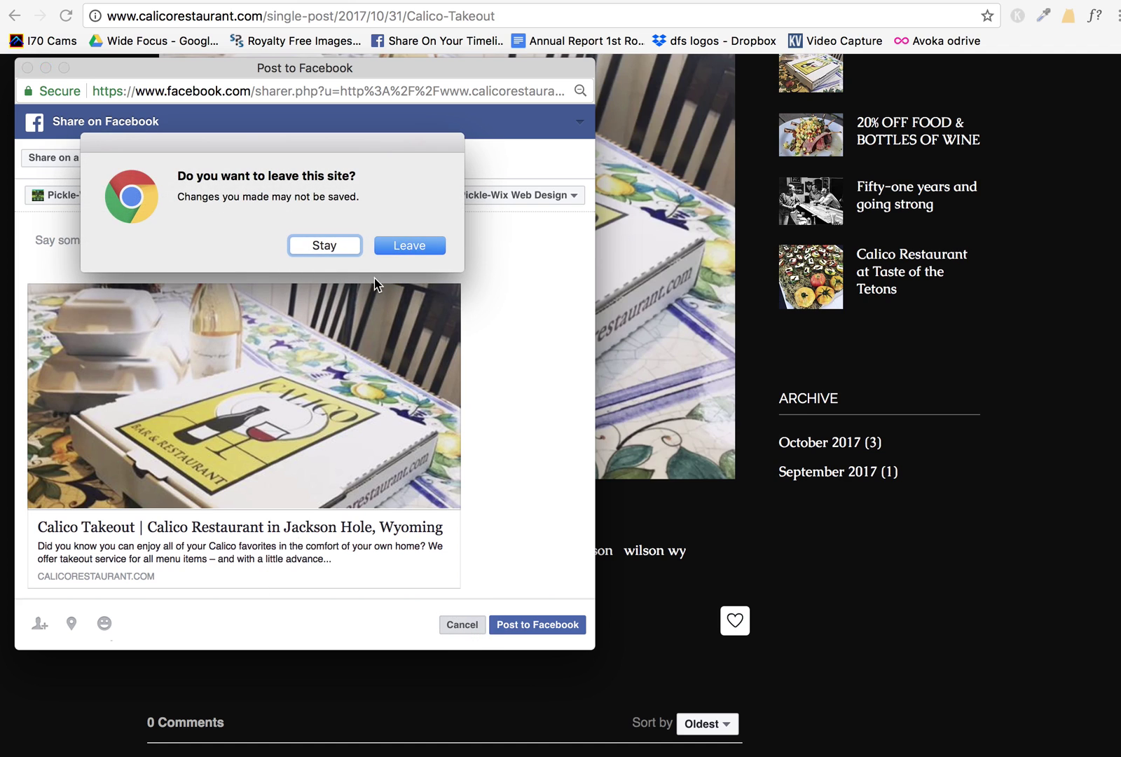
# Step: Discard the first share and set up a new share to the Pickle-Wix Web Design page
pyautogui.click(417, 247)
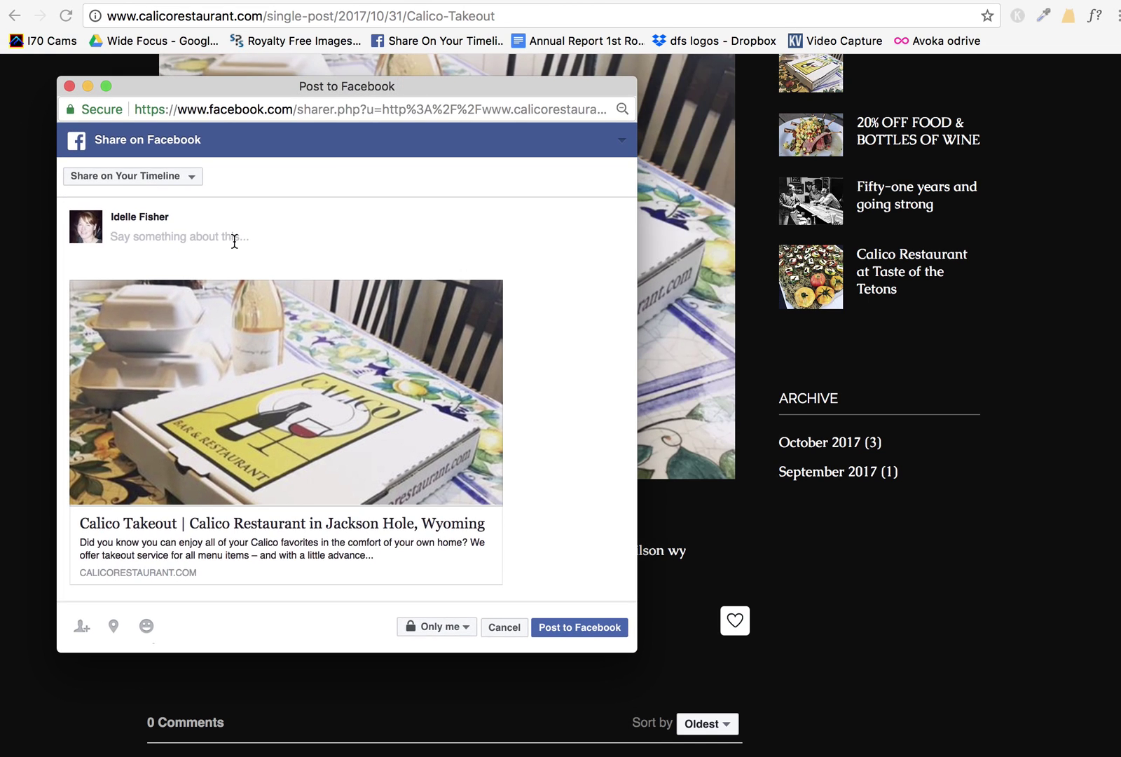
pyautogui.click(152, 181)
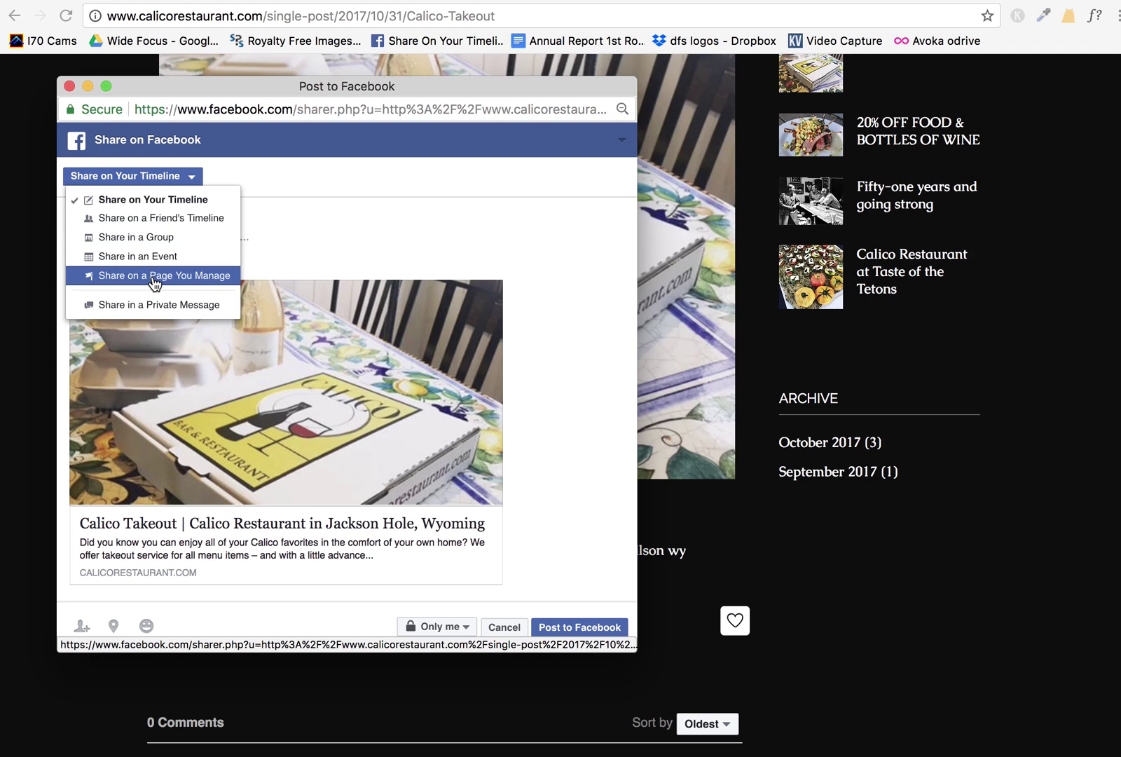
pyautogui.click(154, 281)
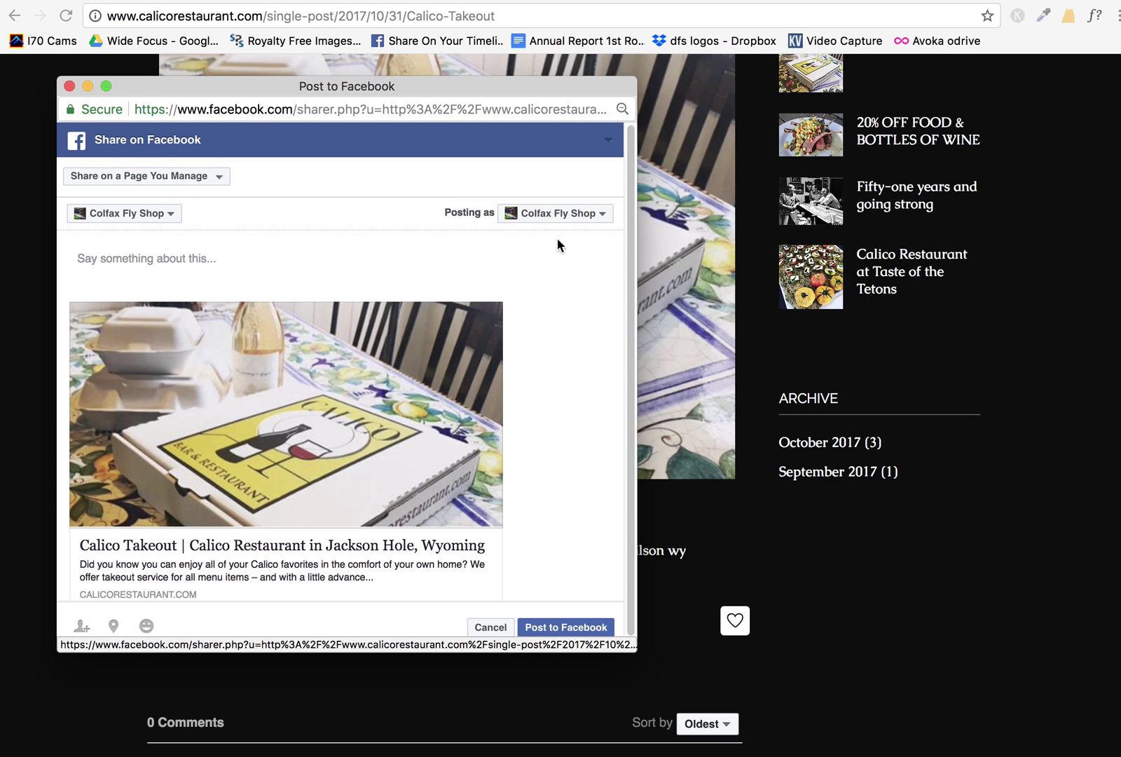
pyautogui.click(156, 216)
pyautogui.click(167, 333)
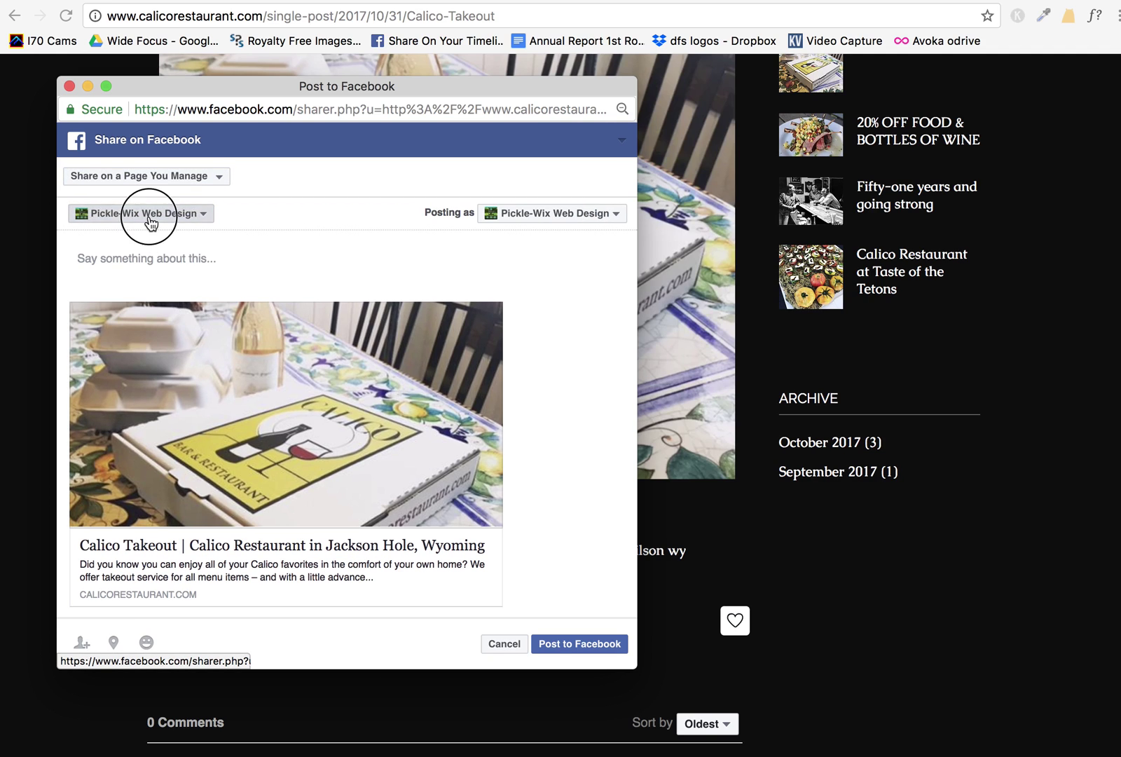
# Step: Review the other managed pages, keep Pickle-Wix Web Design, and cancel the share
pyautogui.click(100, 215)
pyautogui.click(143, 335)
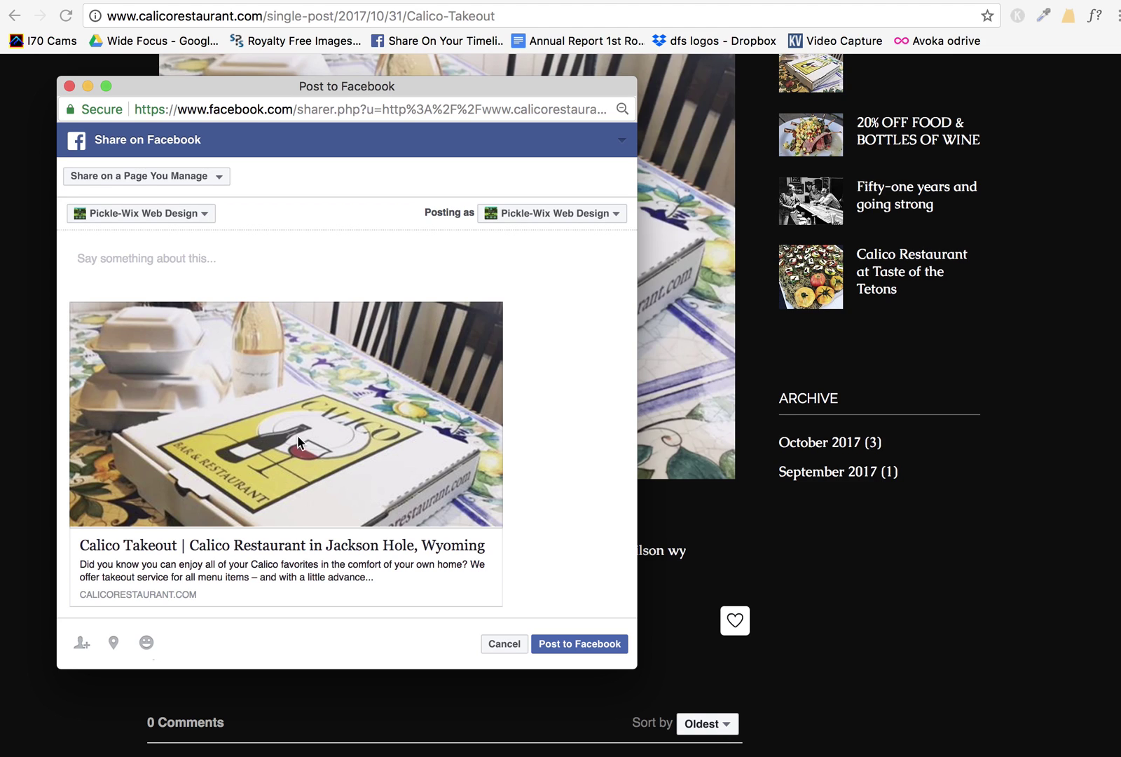
pyautogui.click(518, 645)
# Step: Close the share window, copy the Calico Takeout post URL, and switch to the Facebook tab
pyautogui.click(406, 250)
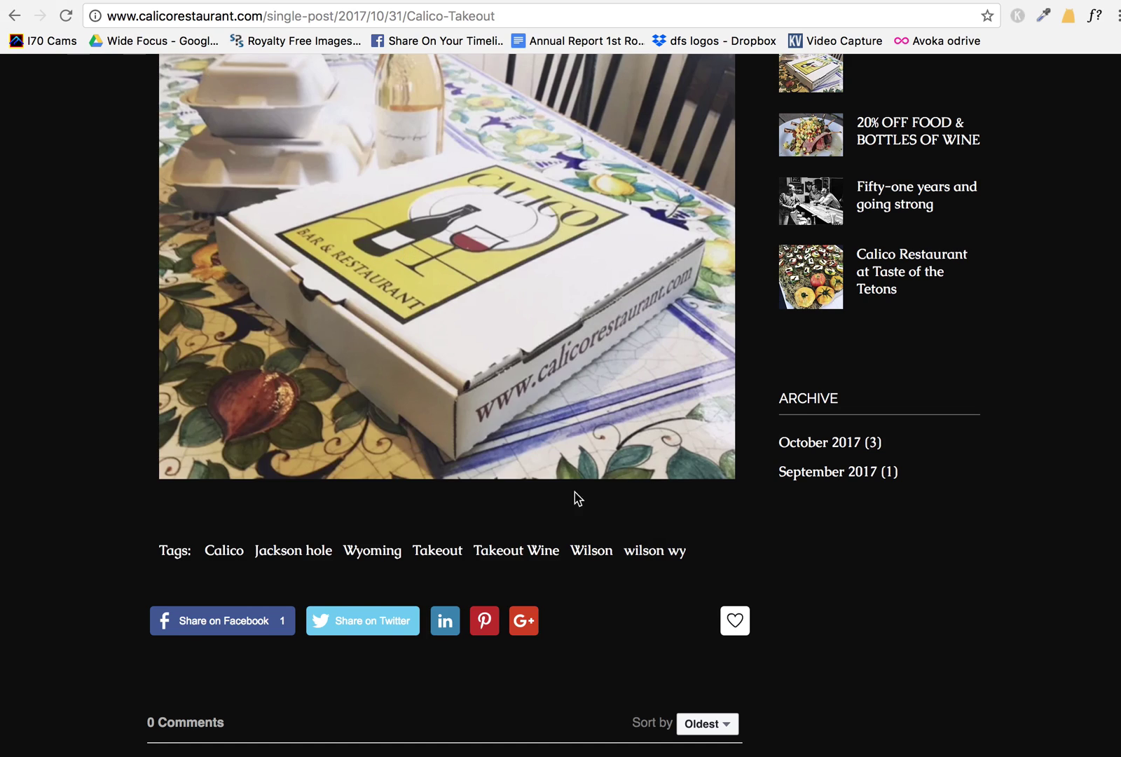
pyautogui.scroll(6, 573, 495)
pyautogui.click(344, 14)
pyautogui.press('super+c')
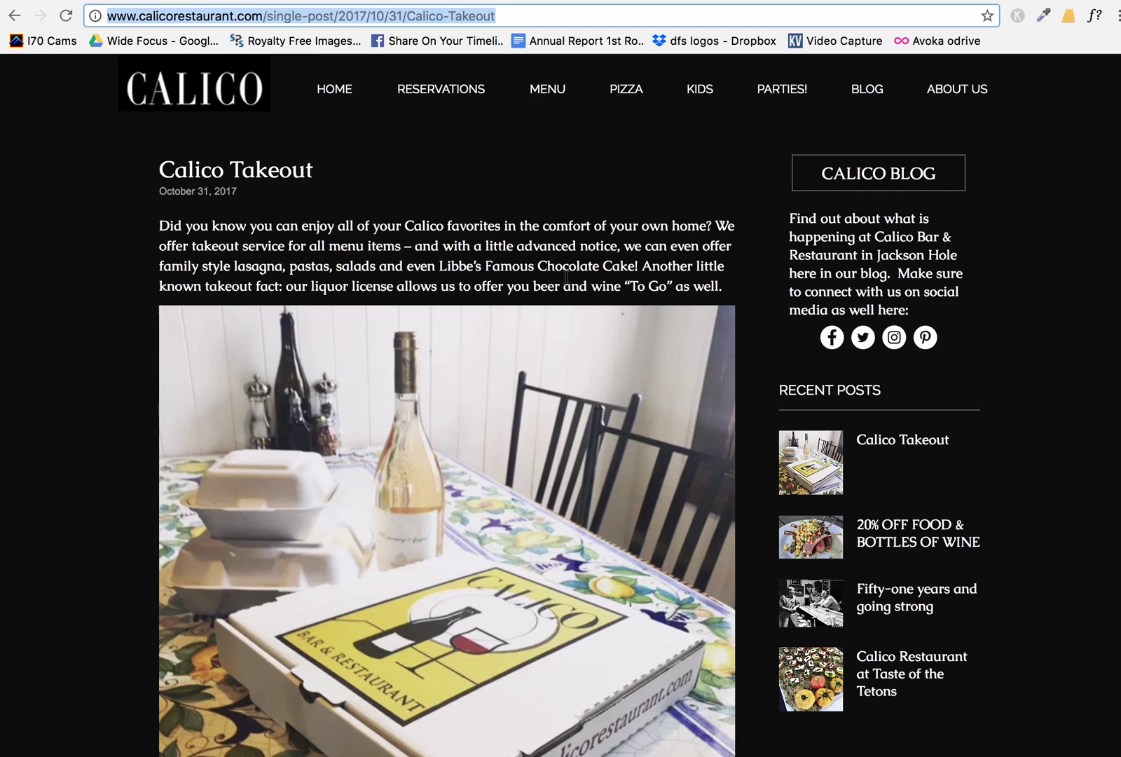
pyautogui.click(373, 1)
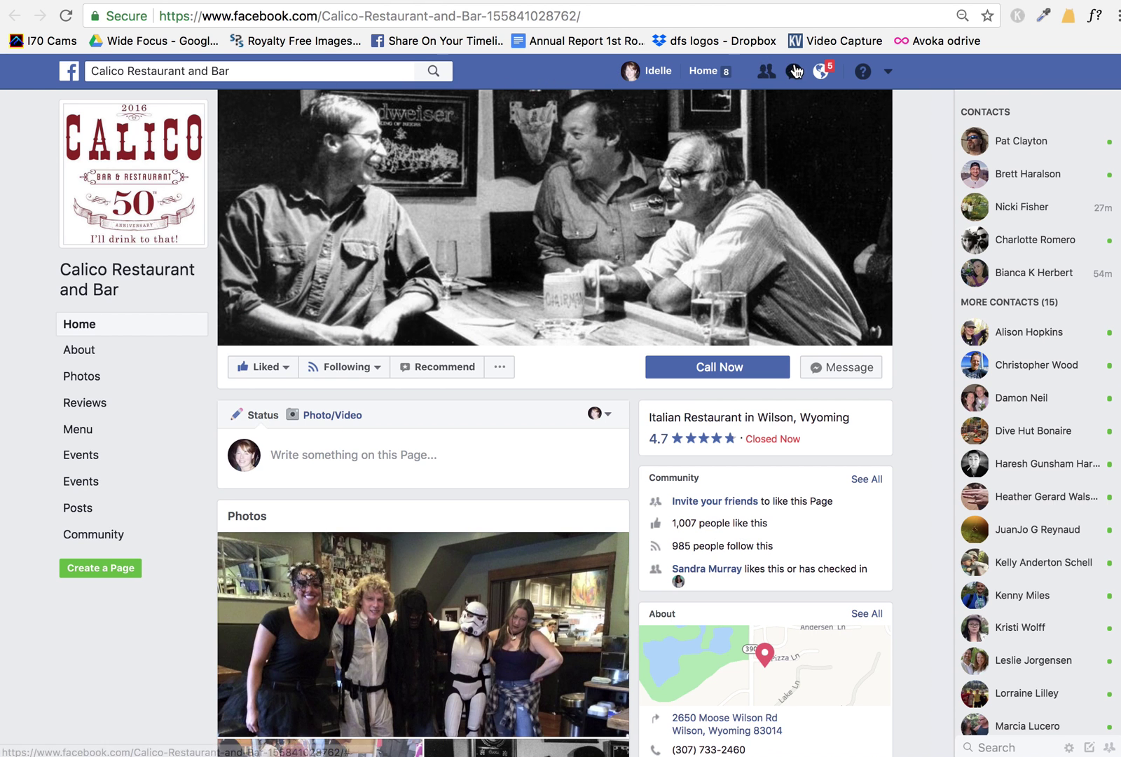
# Step: Open the Pickle-Wix Web Design page through the Picklewix business in Business Manager
pyautogui.click(889, 75)
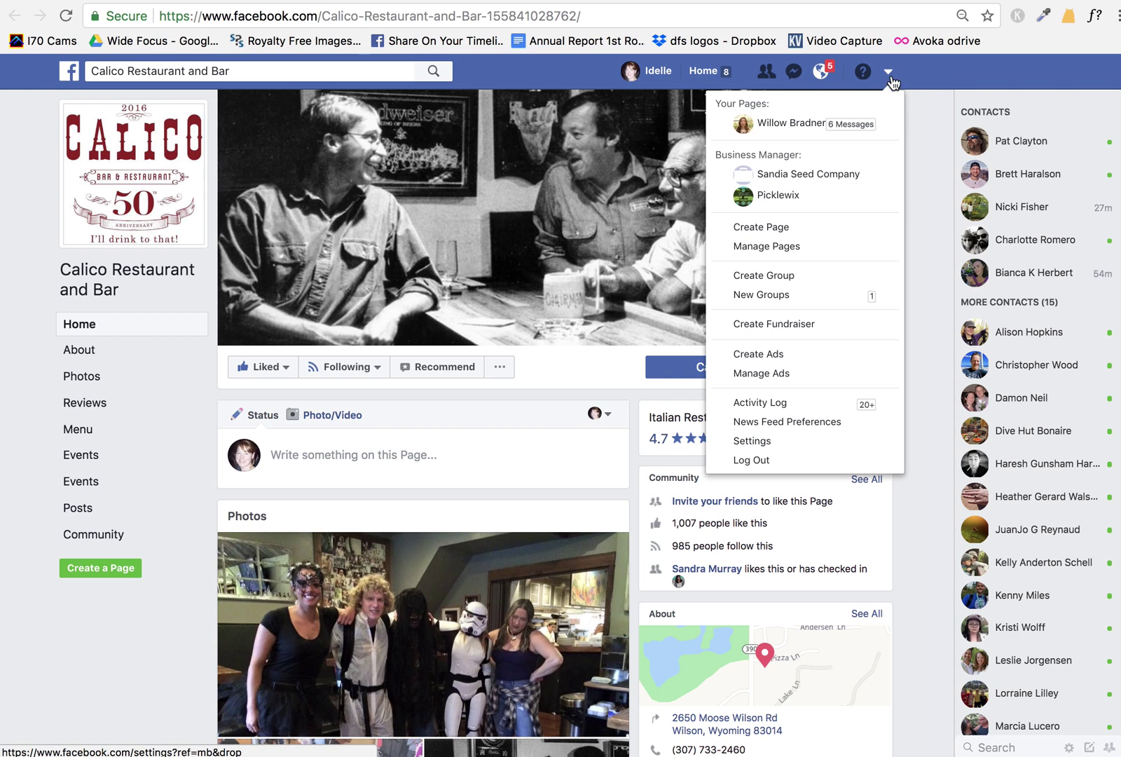
pyautogui.click(776, 195)
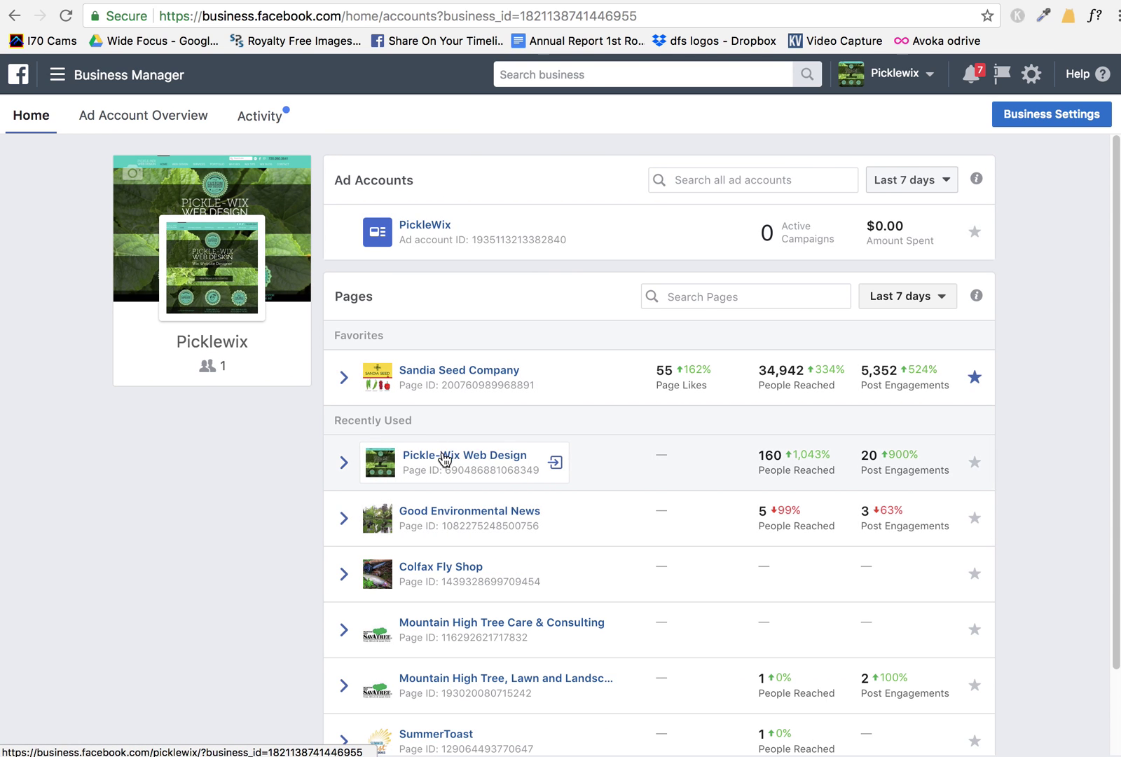
pyautogui.click(441, 453)
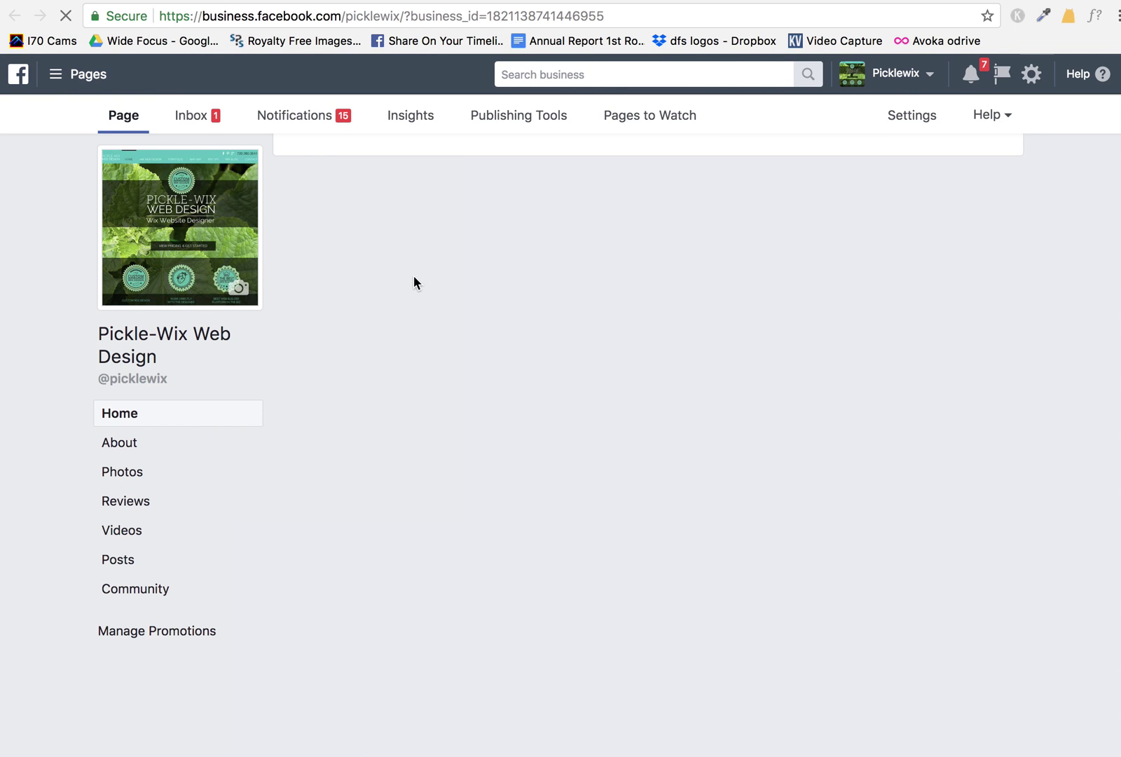
# Step: Draft a page post with the pasted Calico Takeout link, then discard it unpublished
pyautogui.click(408, 515)
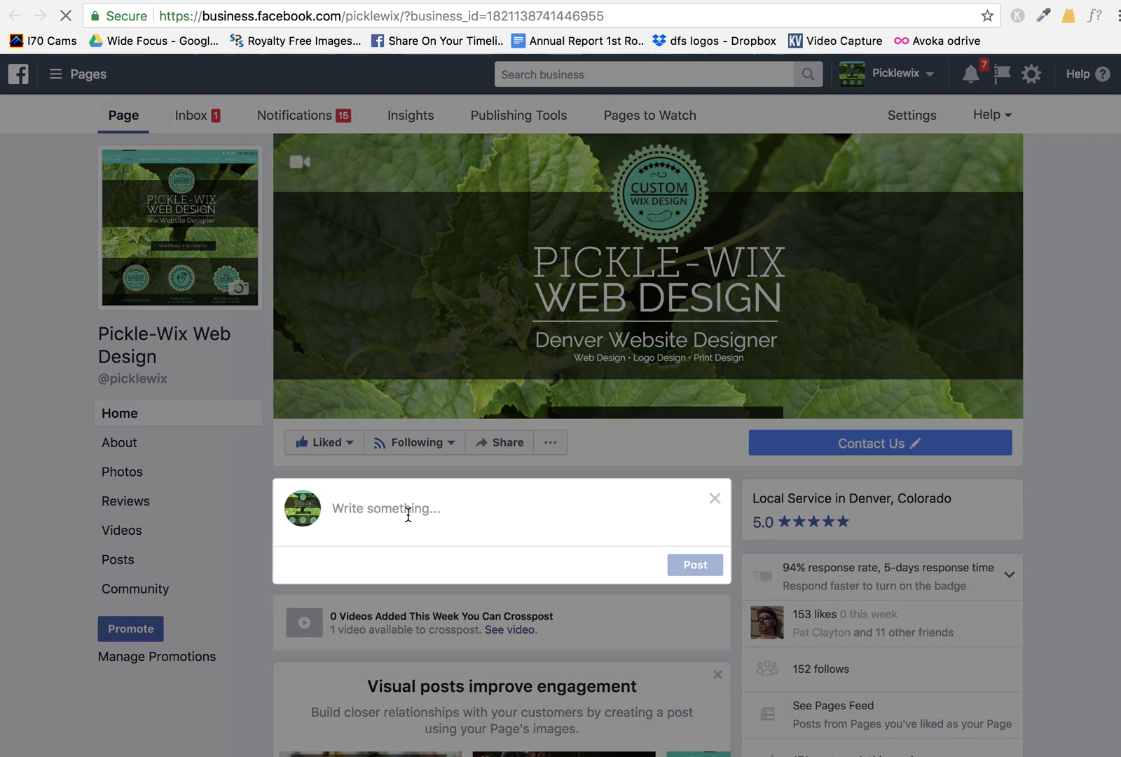
pyautogui.press('super+v')
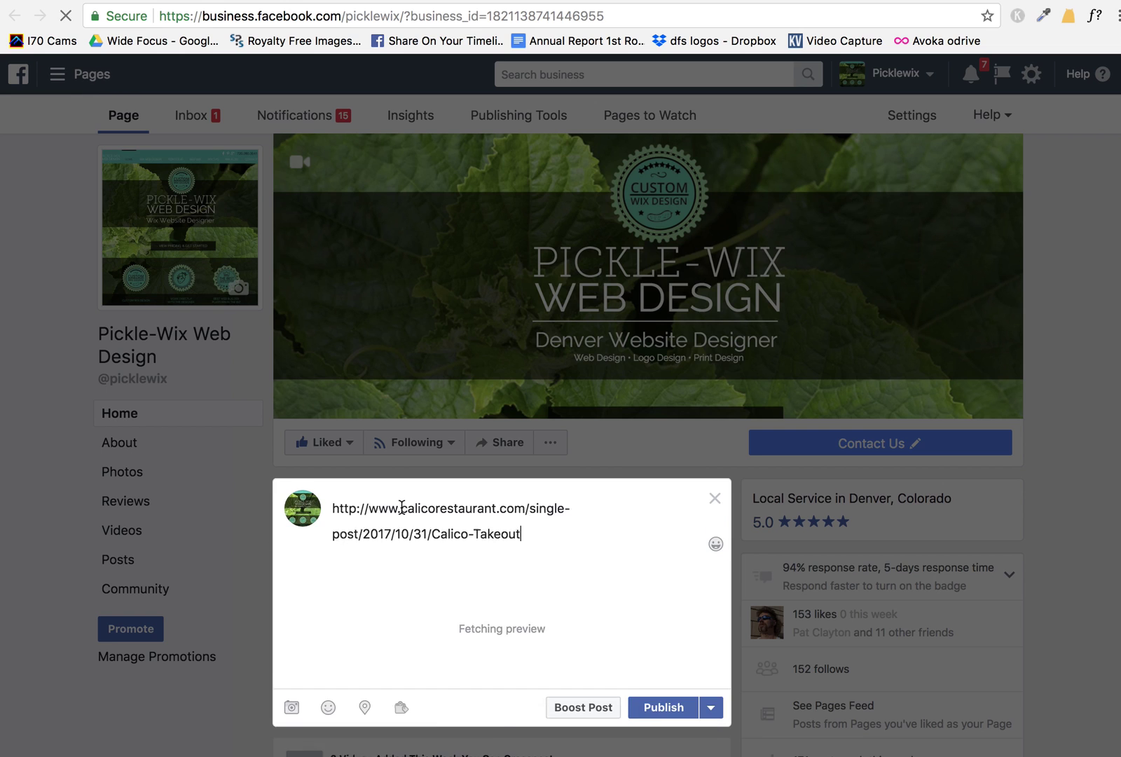
pyautogui.scroll(-3, 536, 468)
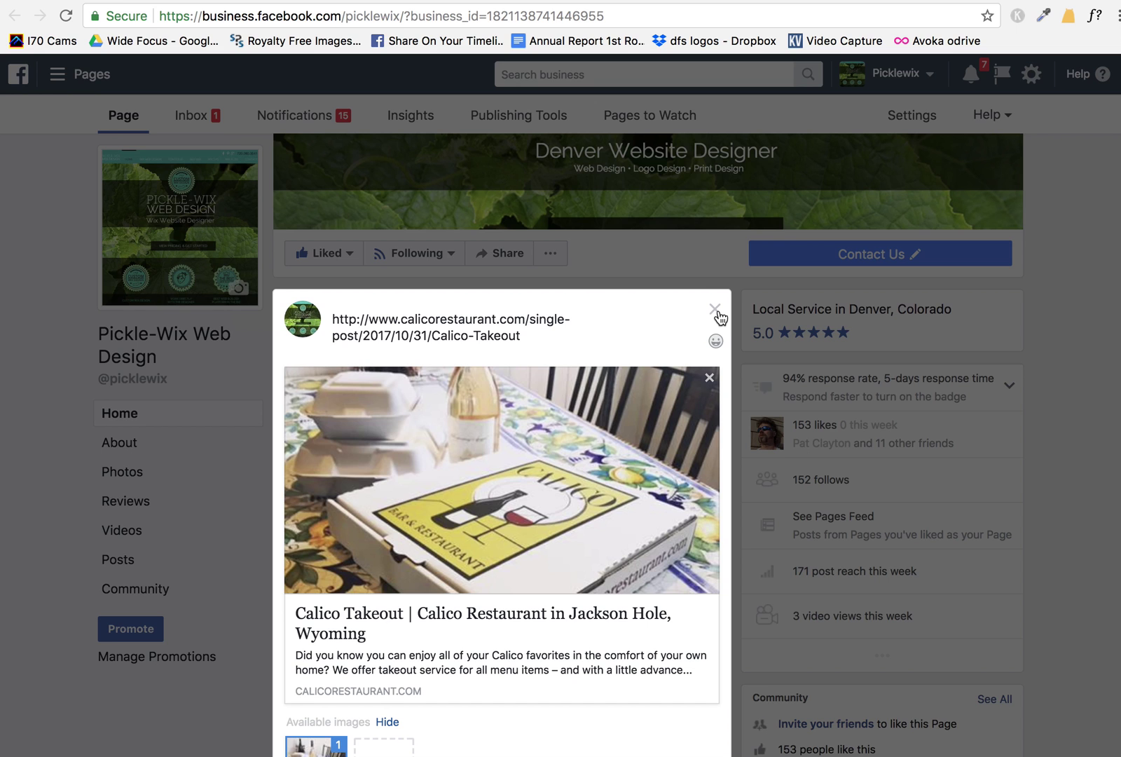
pyautogui.click(716, 313)
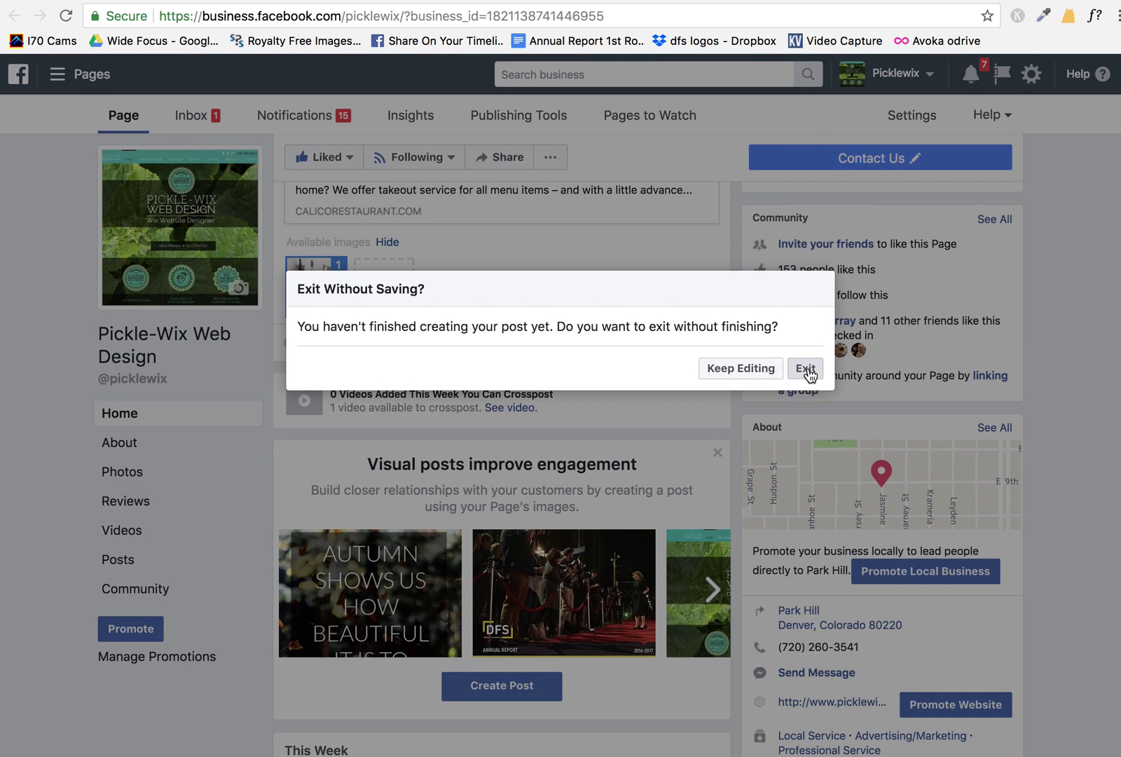
pyautogui.click(805, 369)
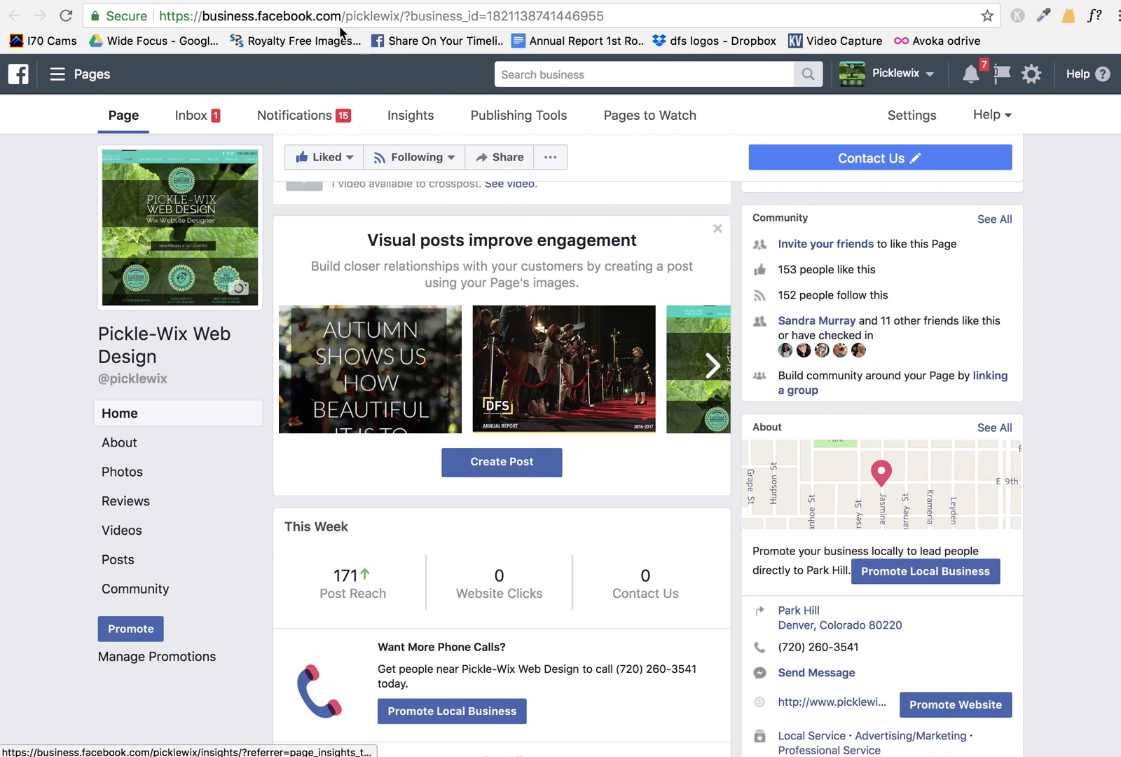
# Step: Return to the Calico Takeout blog post tab and browse the page
pyautogui.click(171, 0)
pyautogui.scroll(-5, 541, 438)
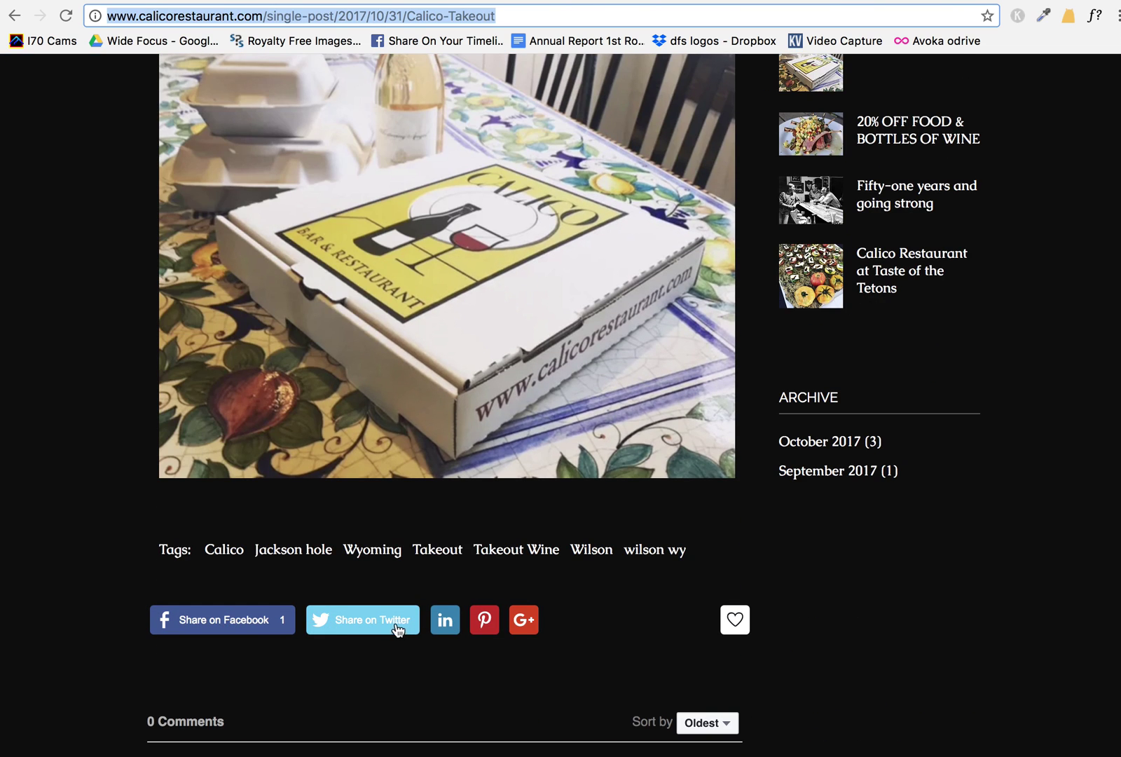
pyautogui.scroll(6, 335, 597)
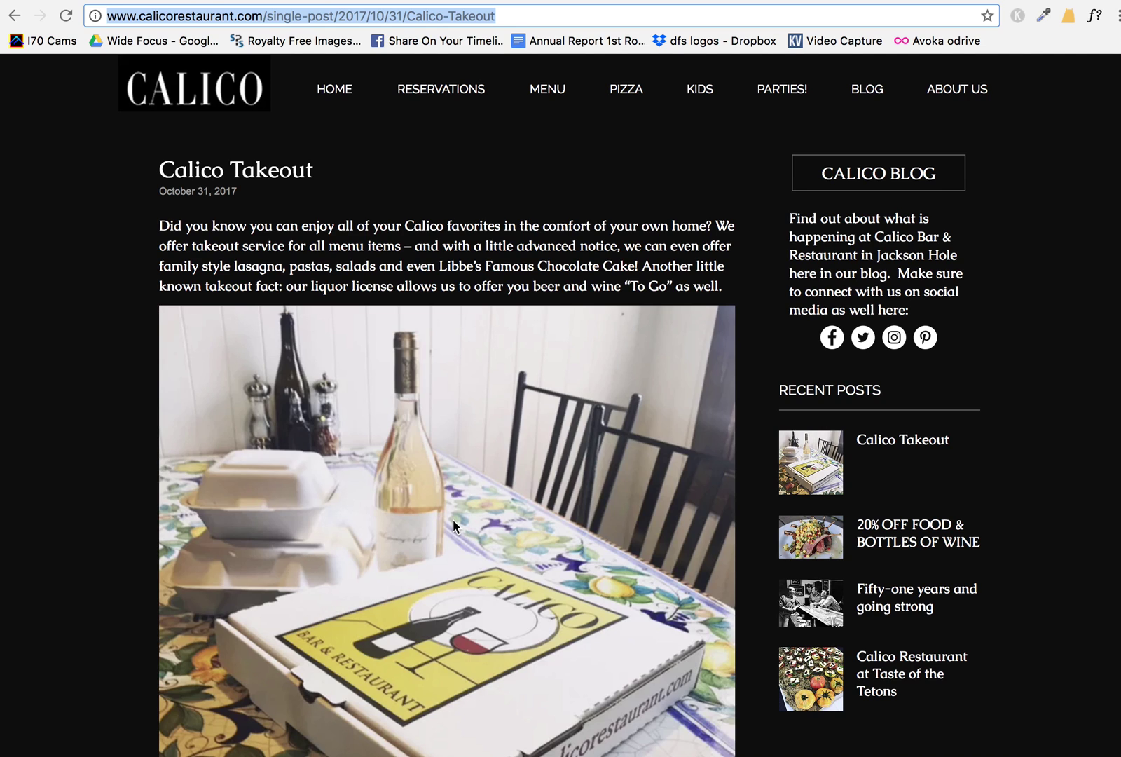
pyautogui.scroll(-5, 420, 567)
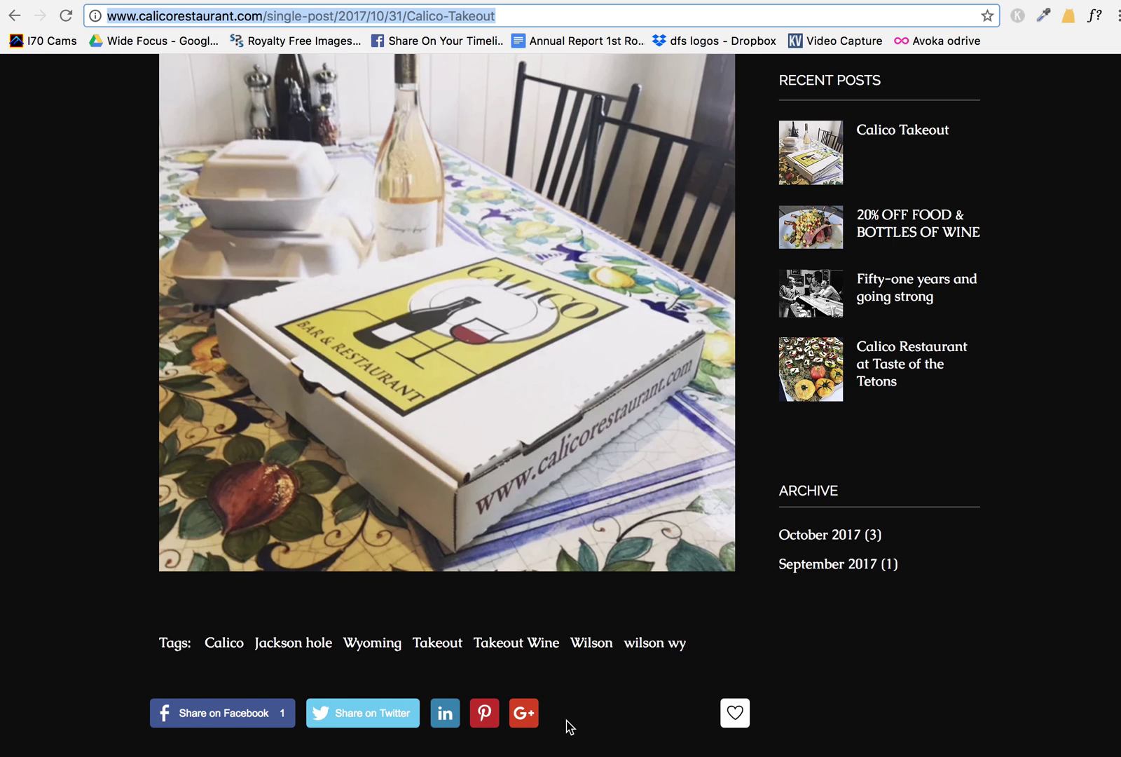
pyautogui.scroll(5, 571, 725)
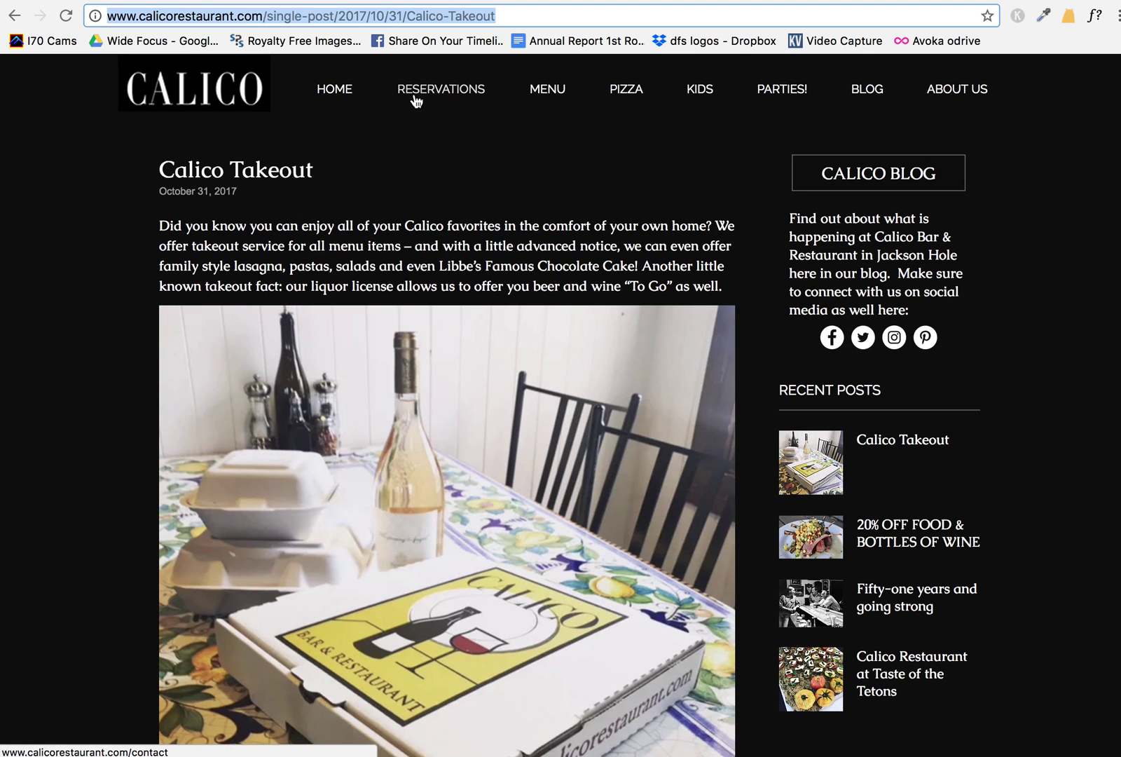
pyautogui.click(225, 98)
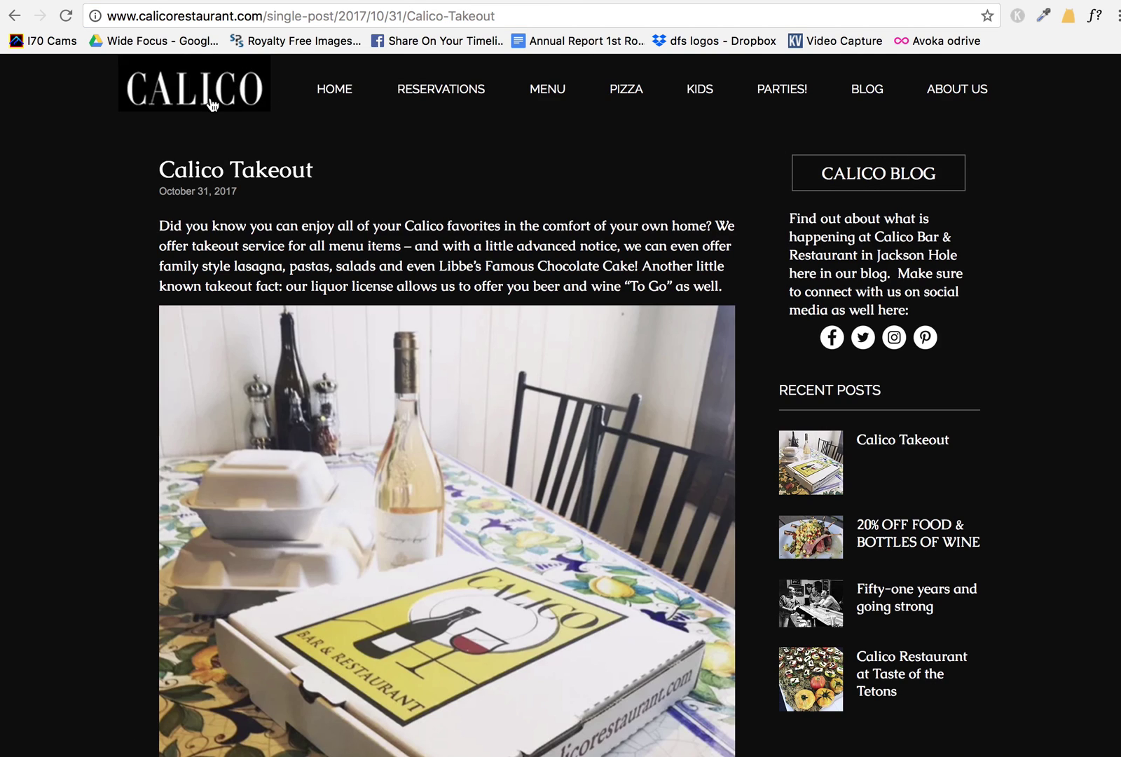
# Step: From the Calico home page, visit the restaurant's Facebook page, then return and open the blog list
pyautogui.click(347, 90)
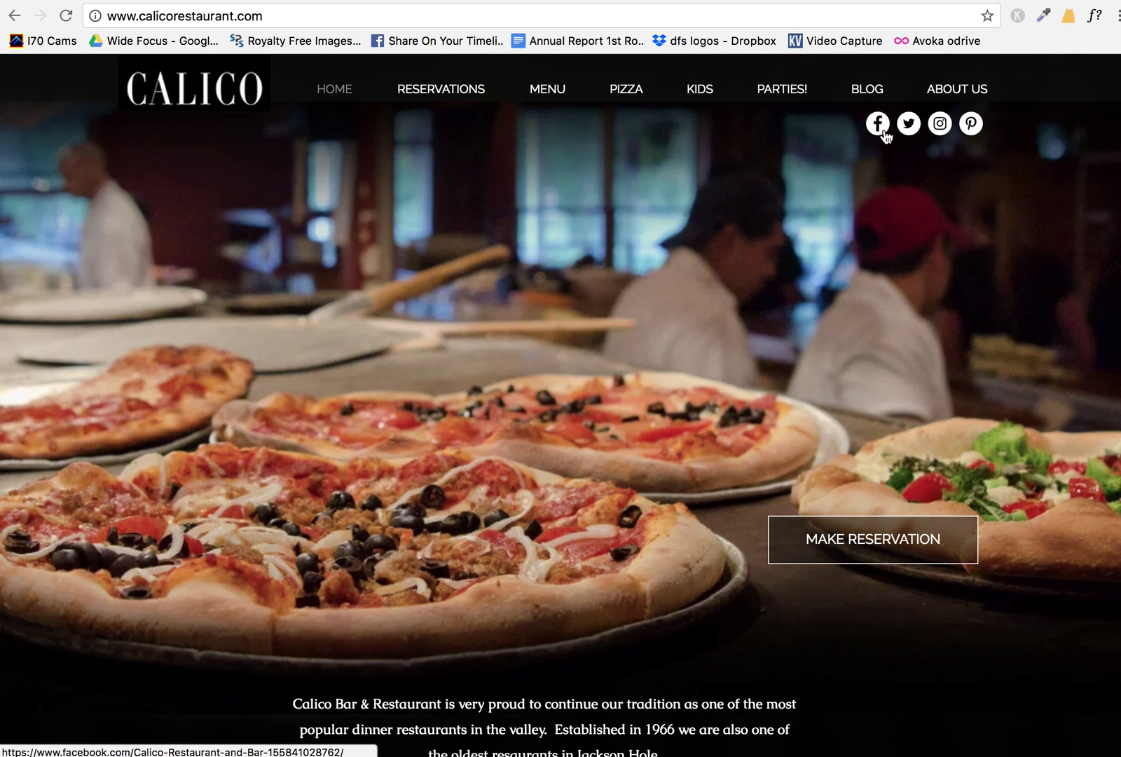
pyautogui.click(881, 126)
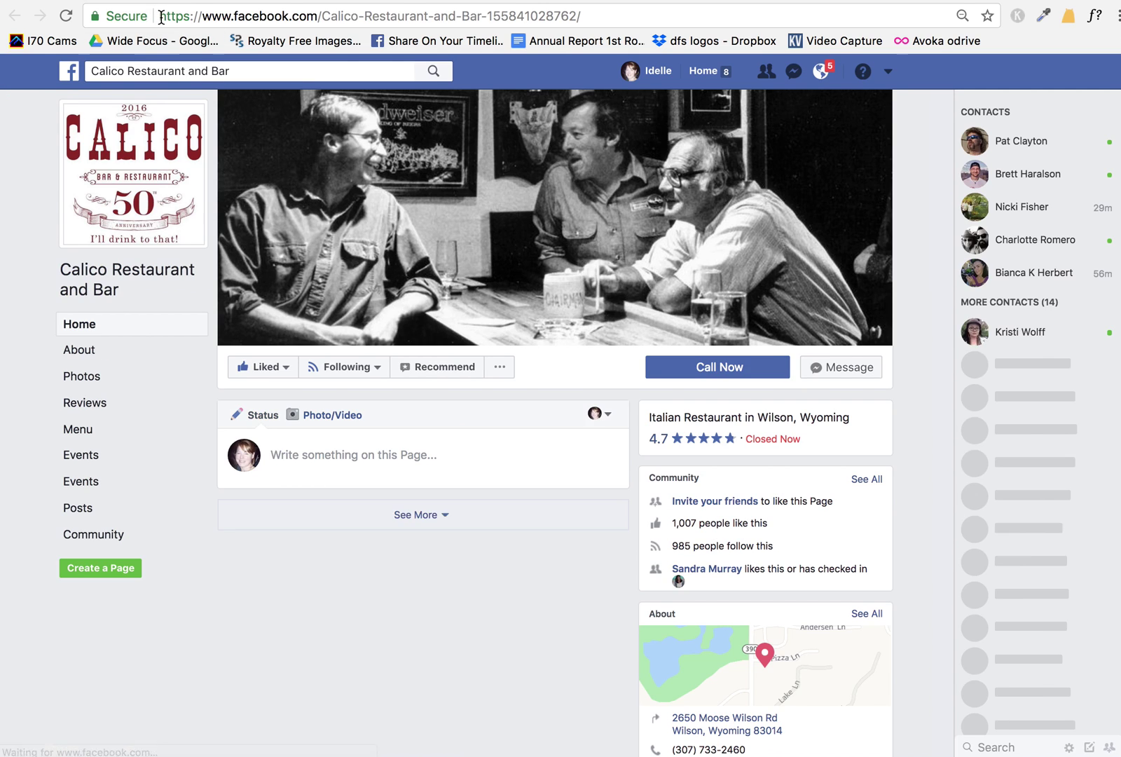
pyautogui.click(144, 1)
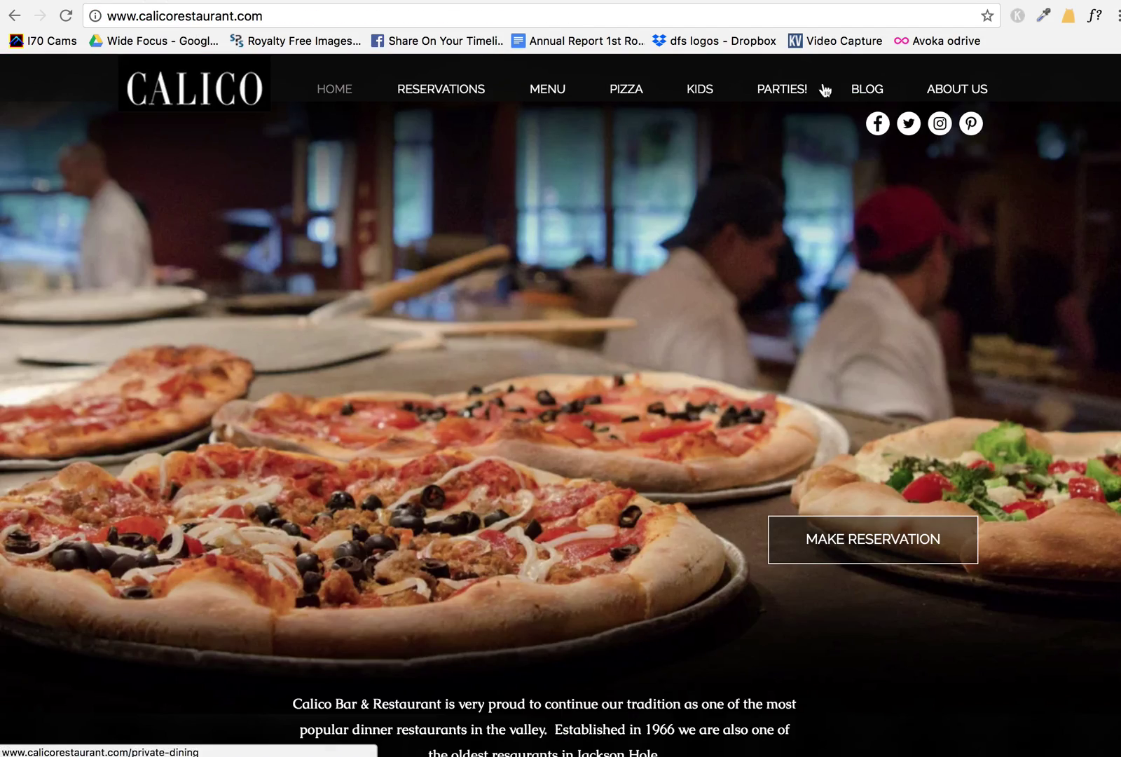
pyautogui.click(866, 89)
# Step: Open the Calico Takeout post's LinkedIn share window, then close it without sharing
pyautogui.click(499, 482)
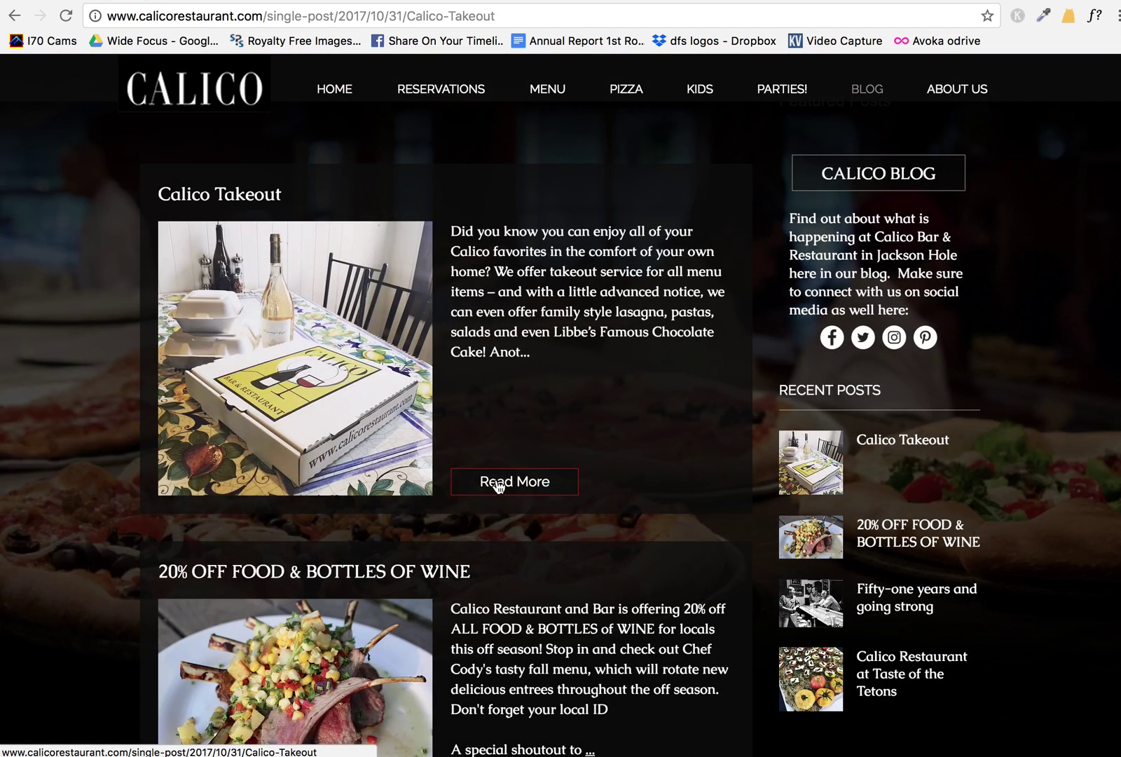
pyautogui.scroll(-8, 435, 466)
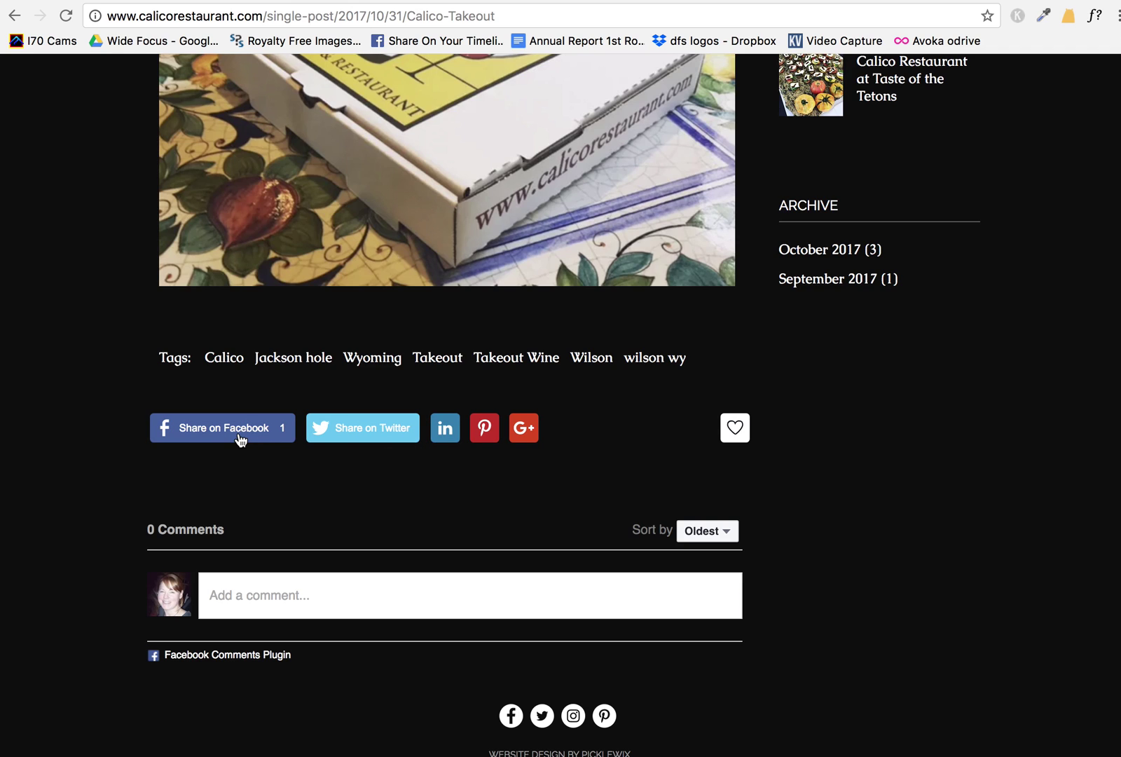
pyautogui.click(454, 435)
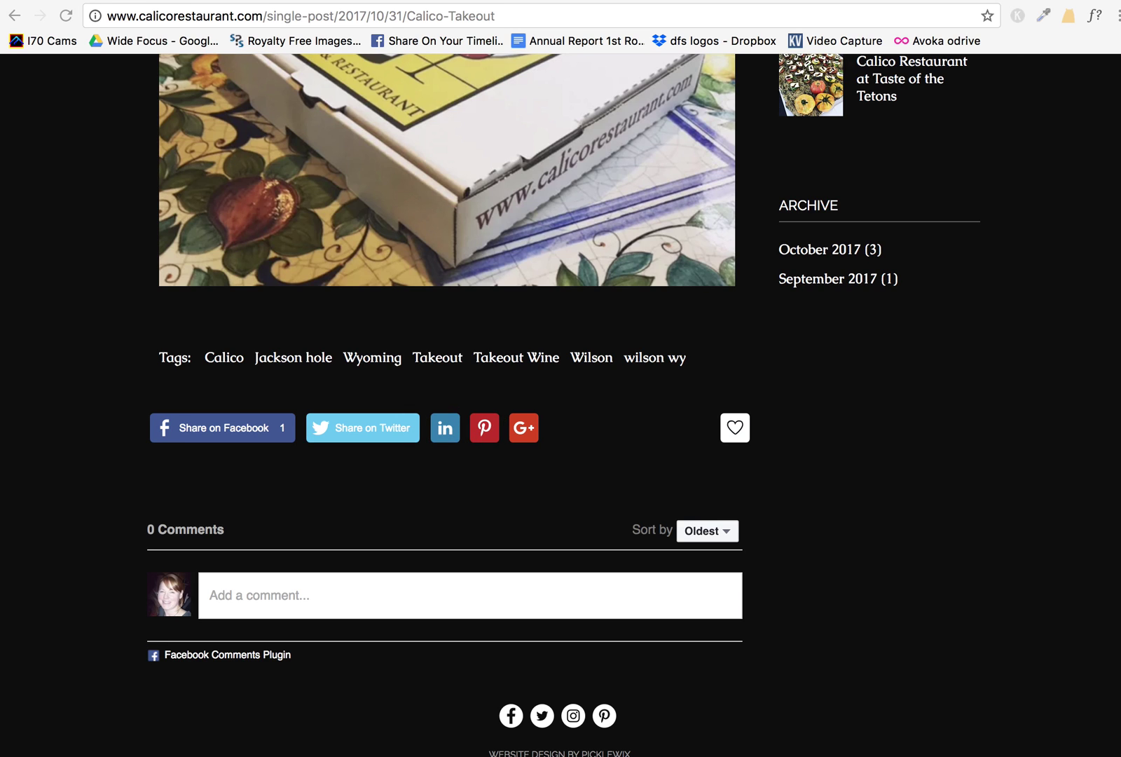
pyautogui.moveTo(481, 113); pyautogui.dragTo(525, 107)
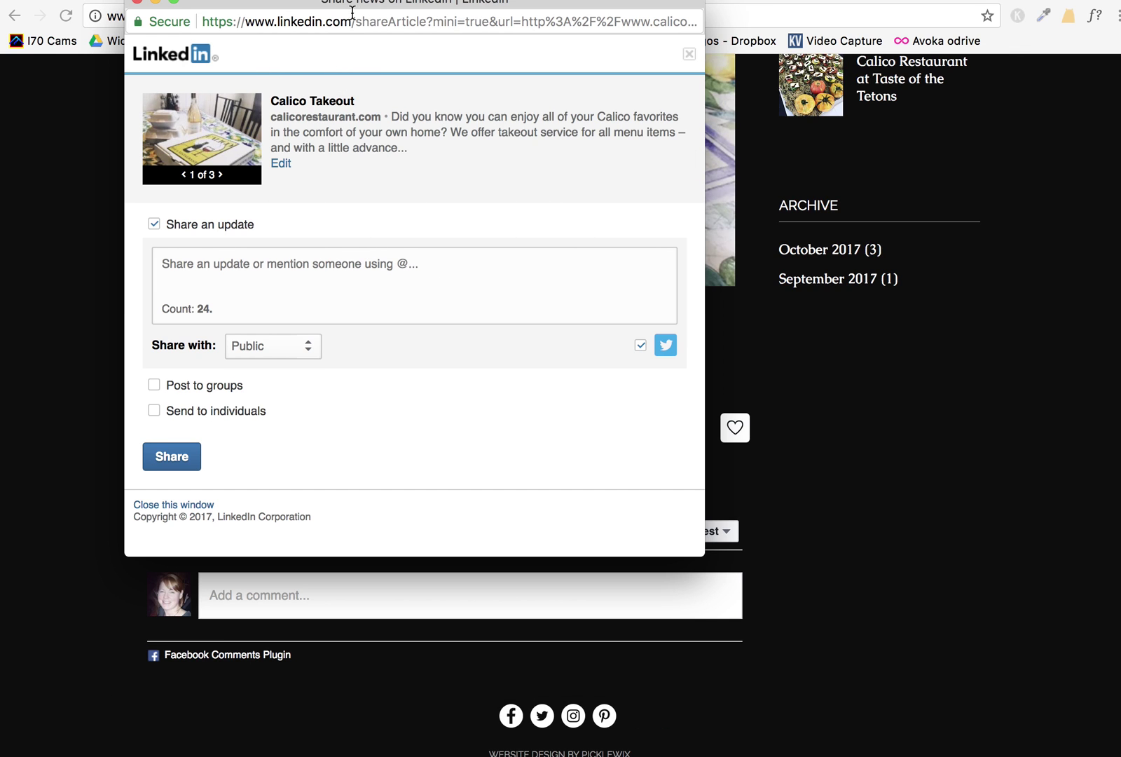
pyautogui.moveTo(348, 8); pyautogui.dragTo(321, 86)
pyautogui.click(107, 75)
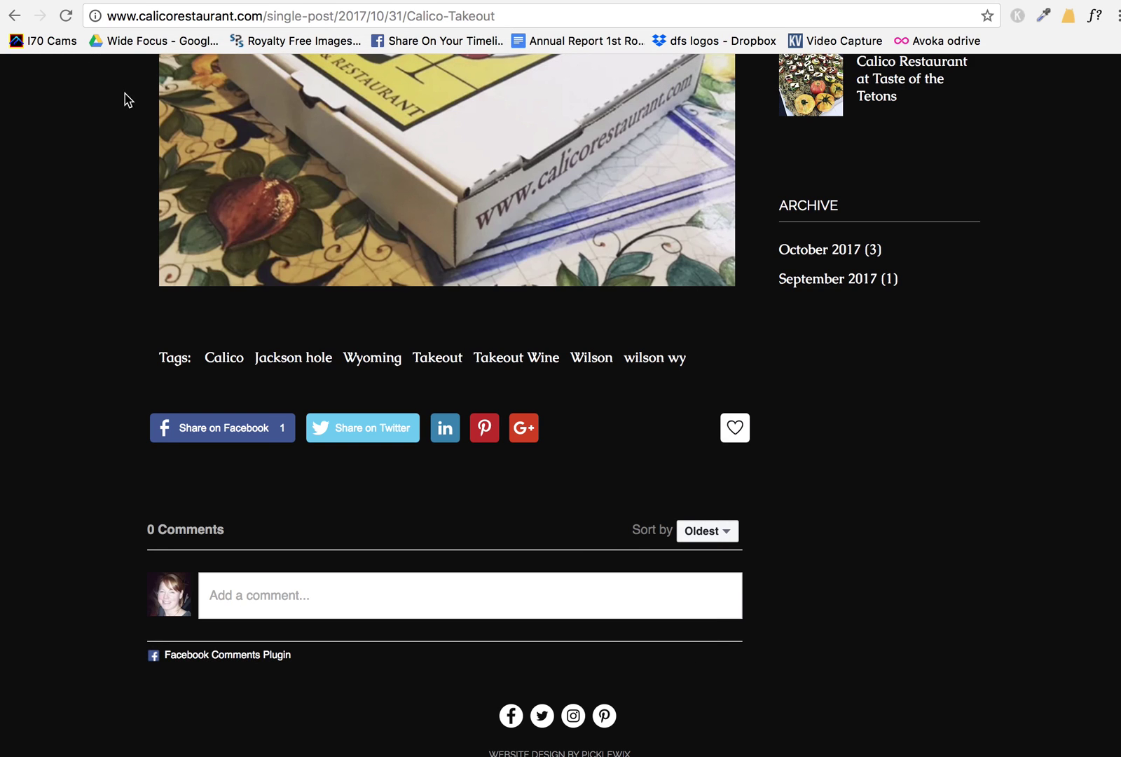
pyautogui.scroll(10, 588, 571)
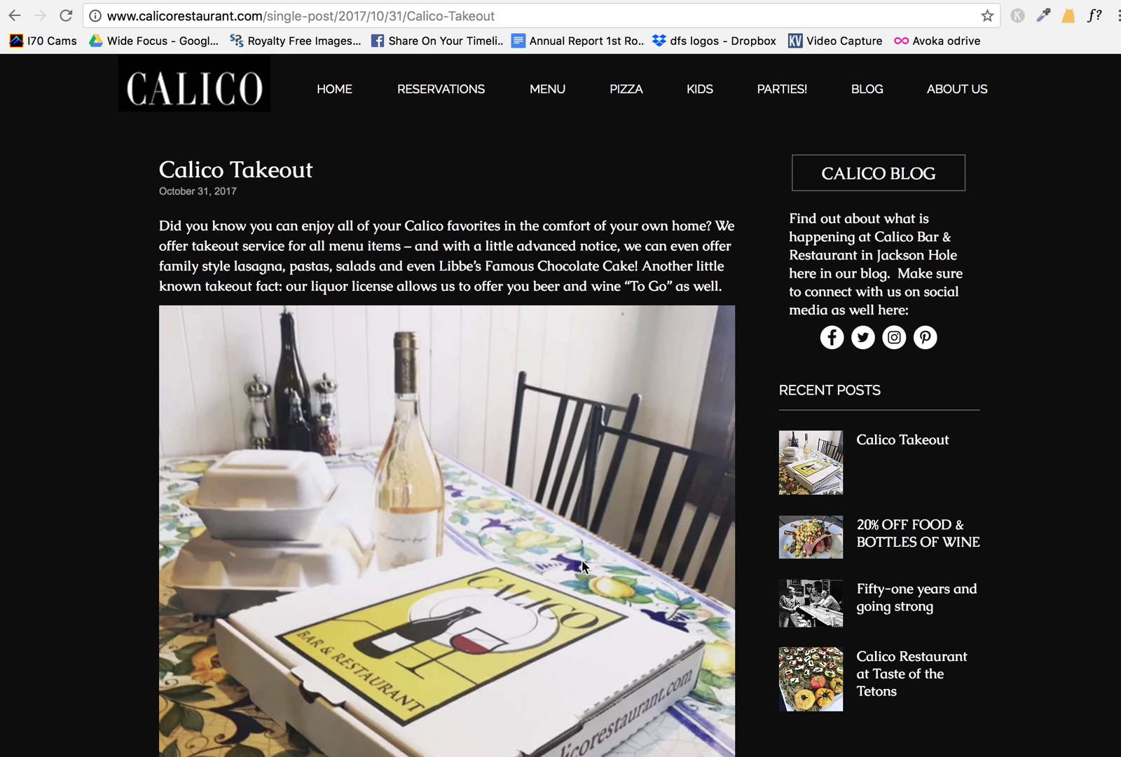